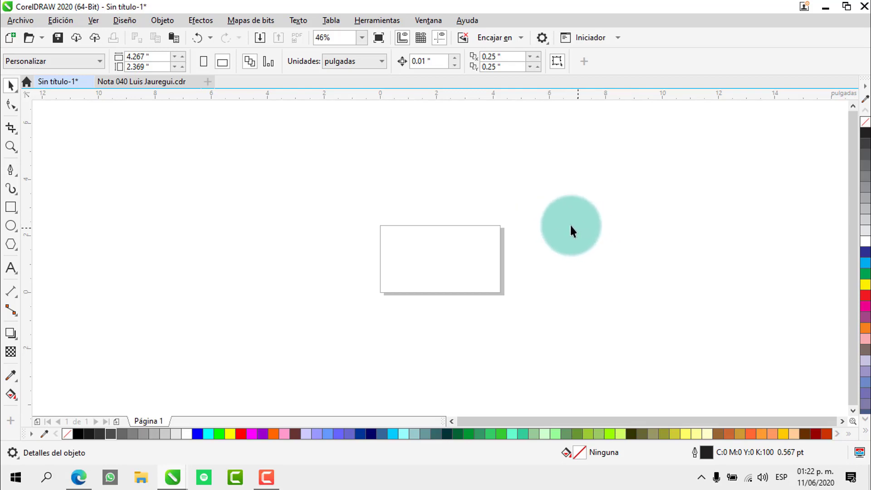
# Try a 30% black fill and a red fill on the cap in the cap mockup document, and undo both
pyautogui.click(136, 82)
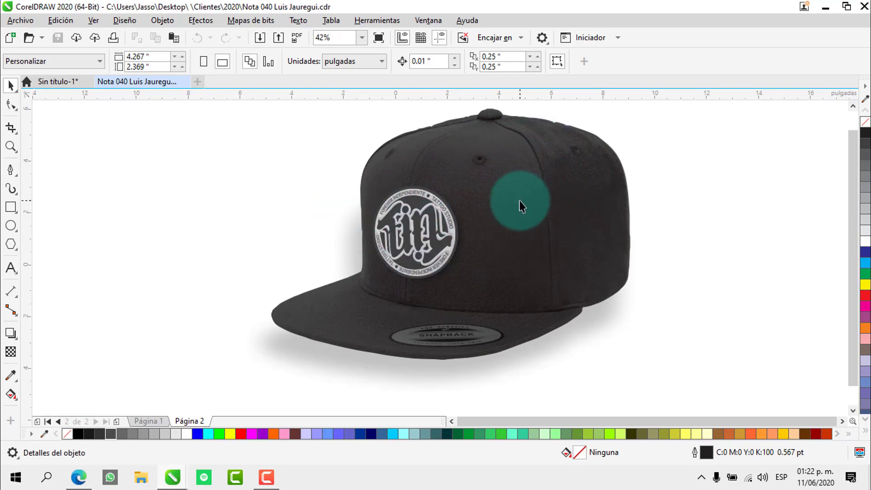
pyautogui.click(331, 355)
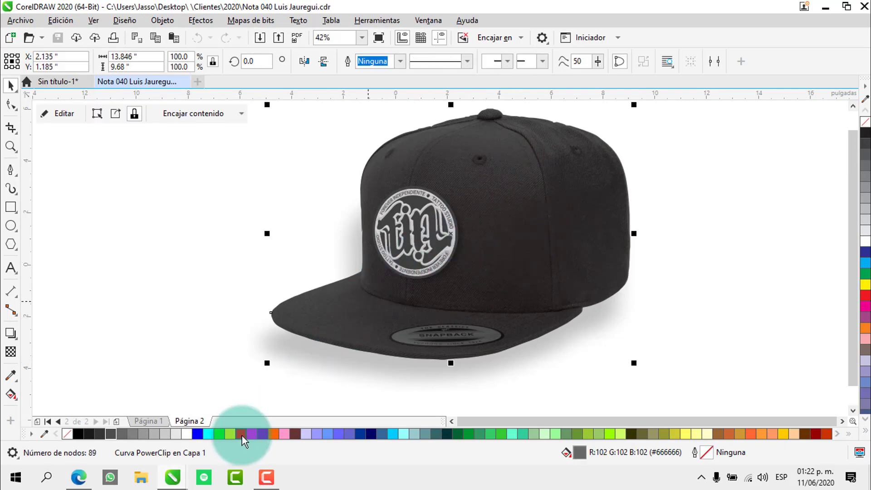
pyautogui.click(154, 434)
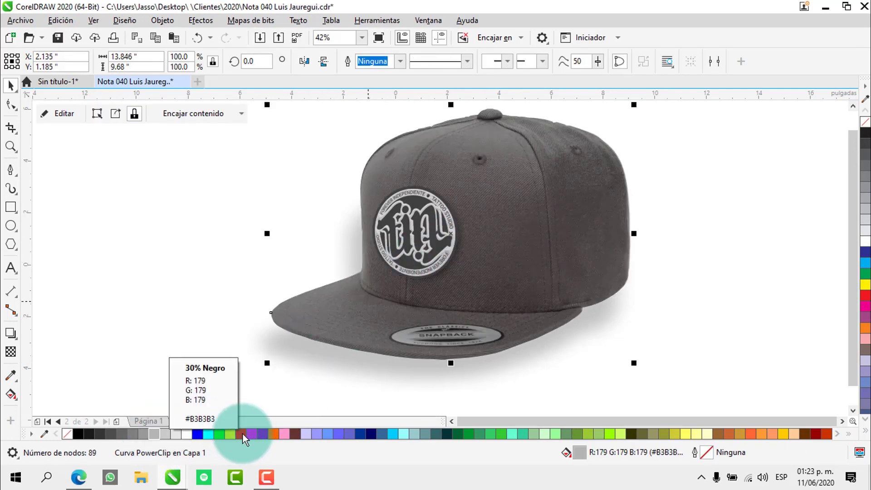
pyautogui.click(242, 434)
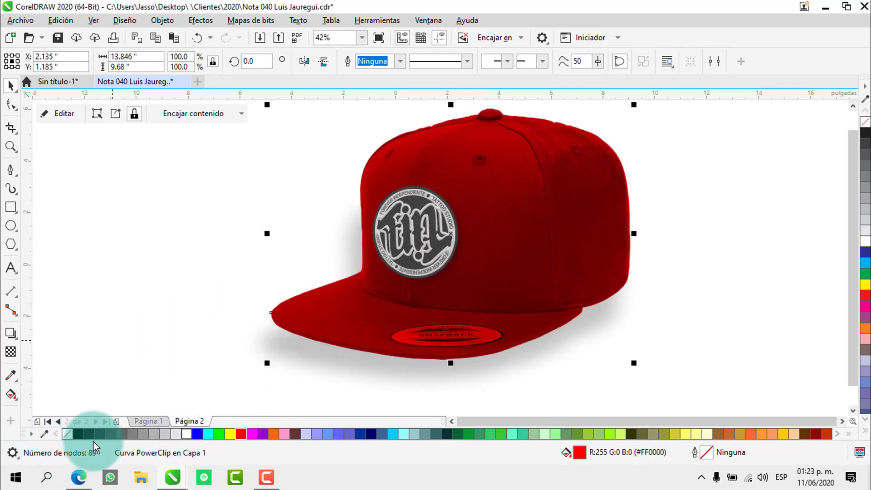
pyautogui.hotkey('ctrl', 'z')
pyautogui.hotkey('ctrl', 'z')
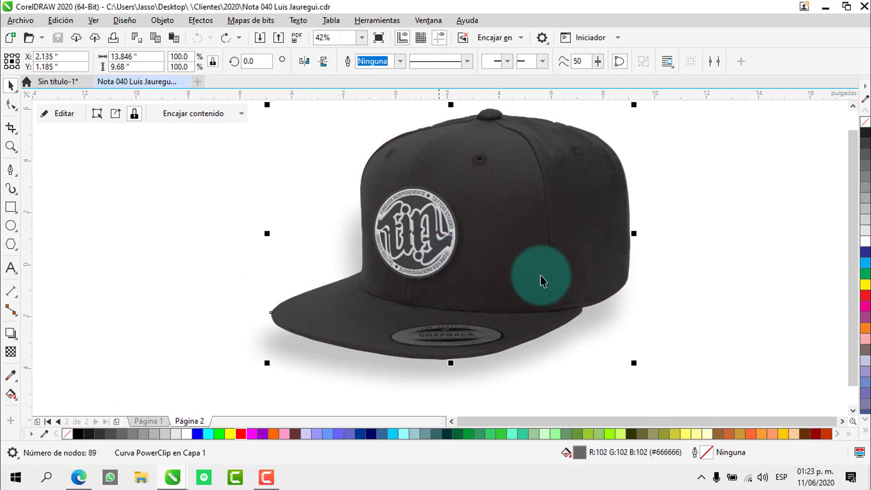
pyautogui.click(183, 147)
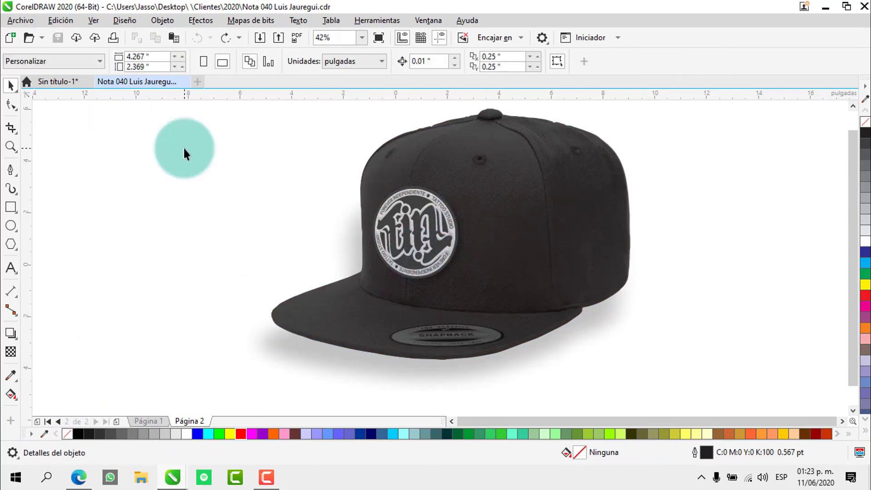
# Try moving the round badge off the front of the cap to its side, and undo the move
pyautogui.moveTo(216, 172); pyautogui.dragTo(497, 329)
pyautogui.moveTo(434, 233); pyautogui.dragTo(662, 198)
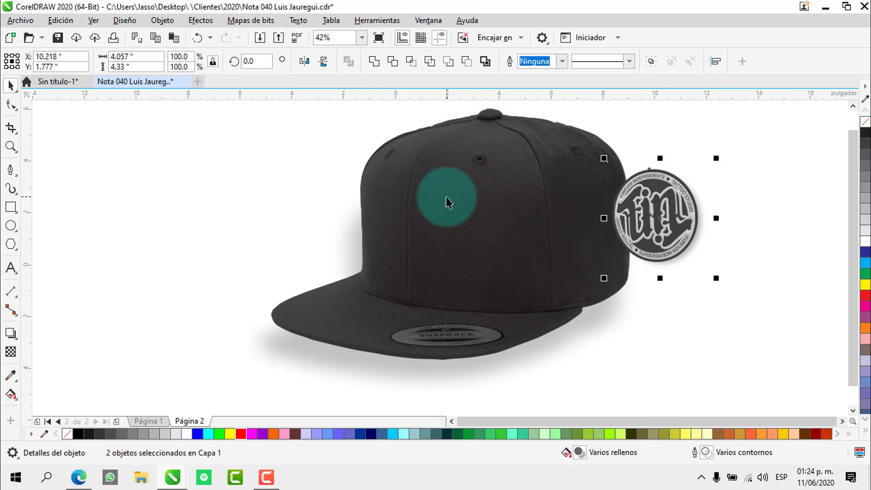
pyautogui.hotkey('ctrl', 'z')
# Examine the relief and texture of the badge's lettering up close, and return to the view of the whole cap
pyautogui.press('z')
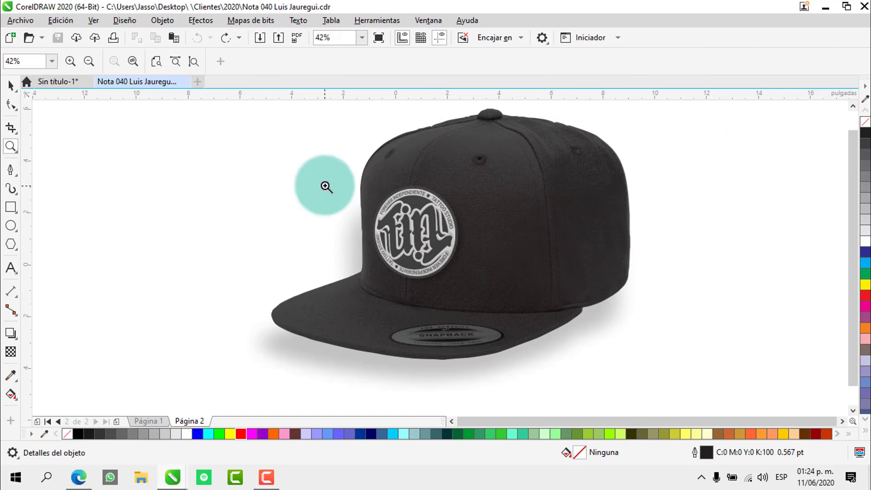
pyautogui.moveTo(321, 180); pyautogui.dragTo(470, 290)
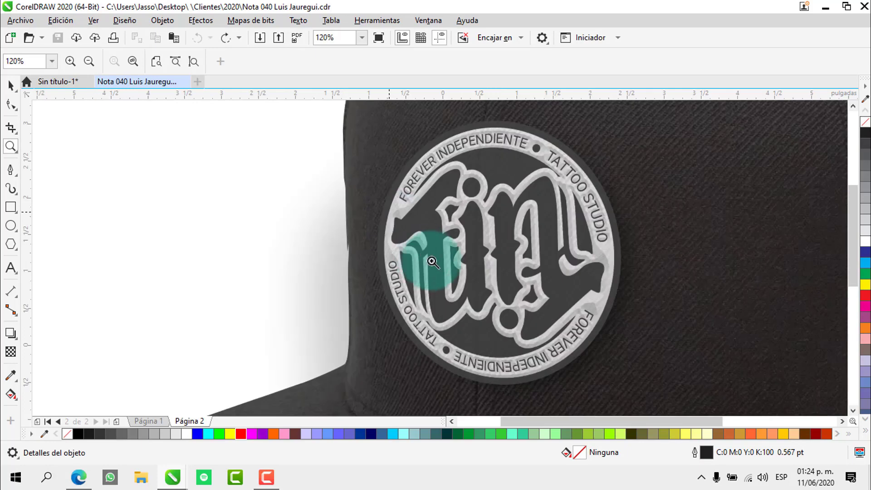
pyautogui.click(454, 286)
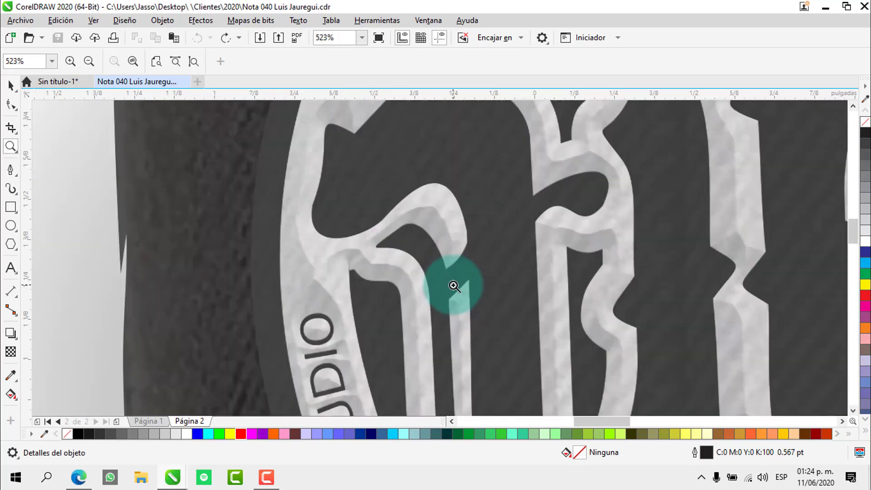
pyautogui.press('space')
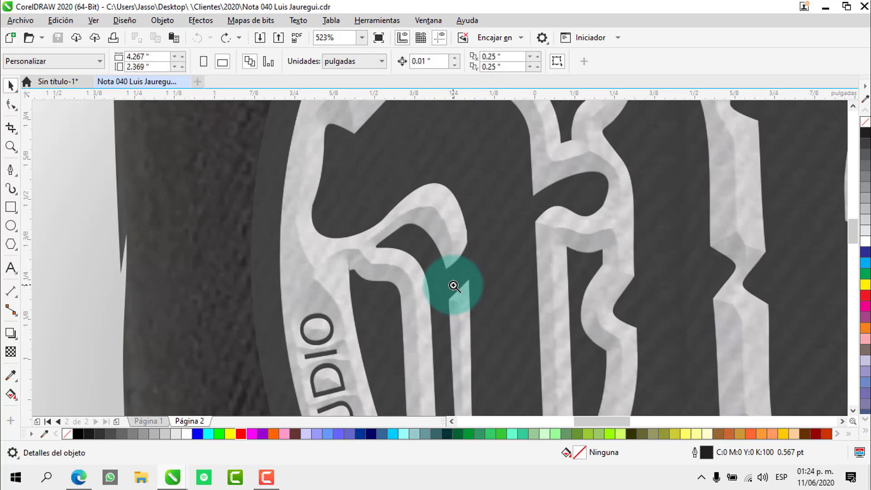
pyautogui.press('F4')
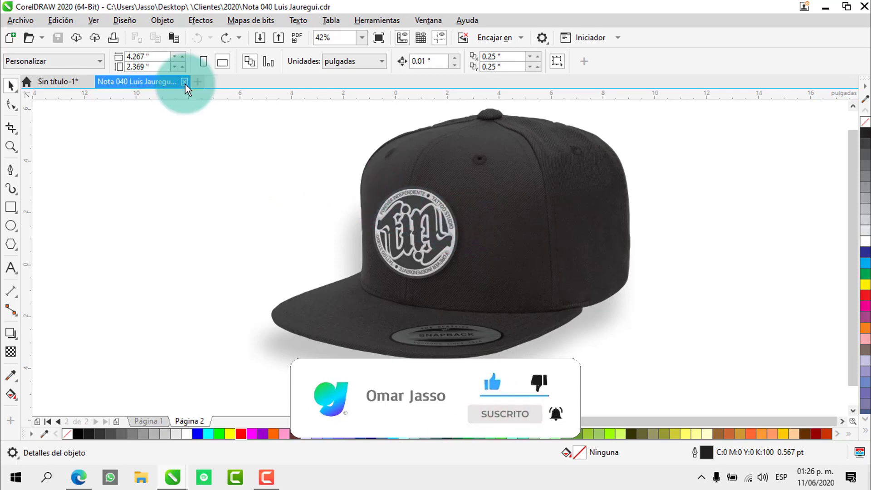
# Close the cap document and copy the business name and colour lines from the client's chat message
pyautogui.click(185, 82)
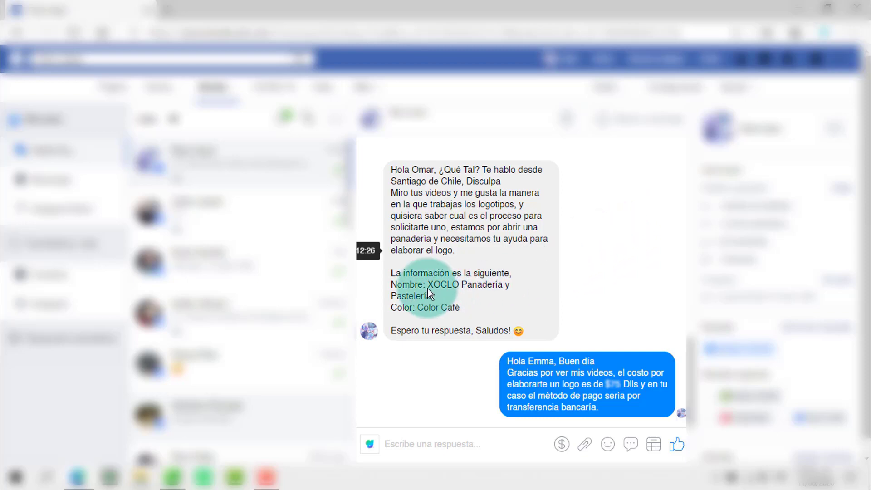
pyautogui.moveTo(429, 284); pyautogui.dragTo(462, 311)
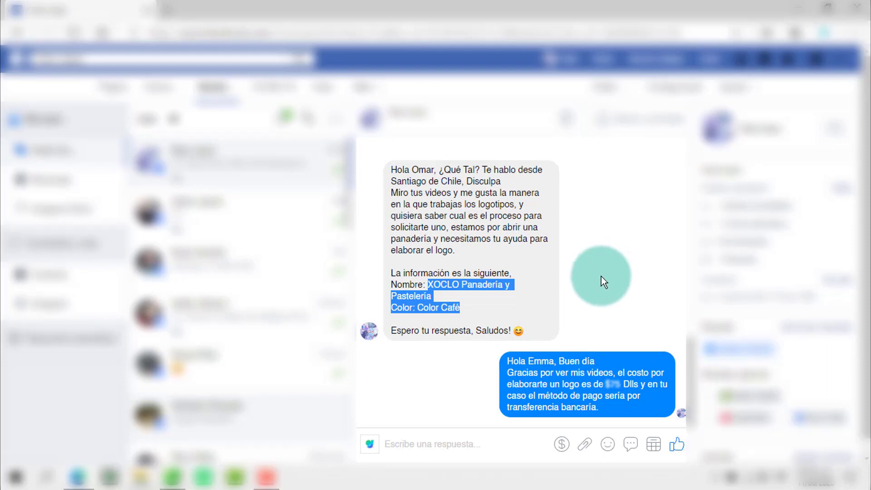
pyautogui.rightClick(432, 309)
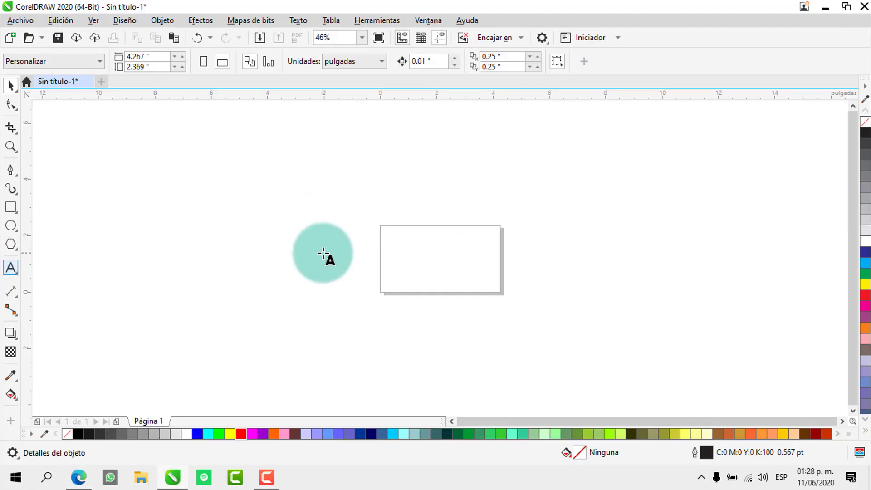
# Place the copied text in the CorelDRAW document as artistic text on two lines, XOCLO and Panadería y Pastelería, deleting the colour line
pyautogui.click(468, 264)
pyautogui.click(448, 254)
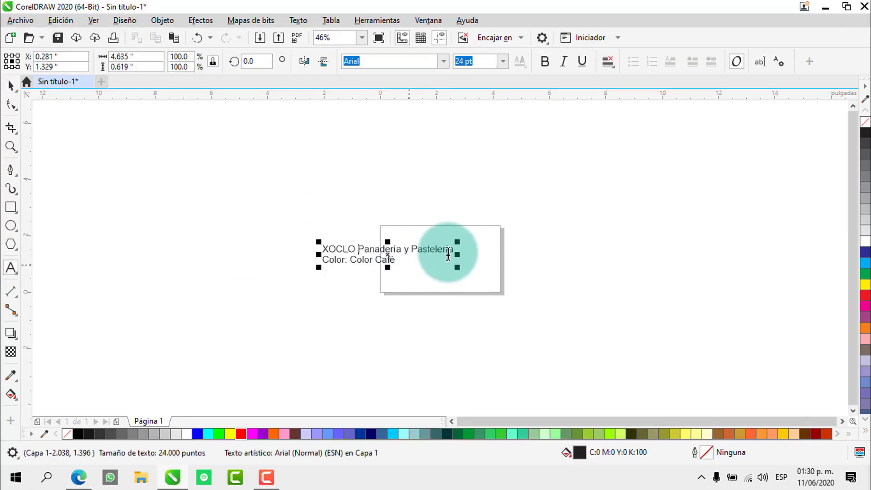
pyautogui.press('Return')
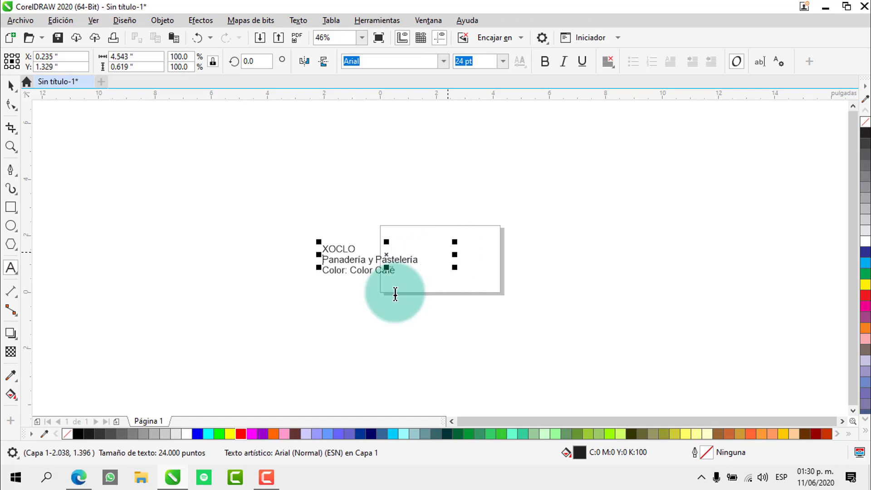
pyautogui.moveTo(399, 273); pyautogui.dragTo(308, 276)
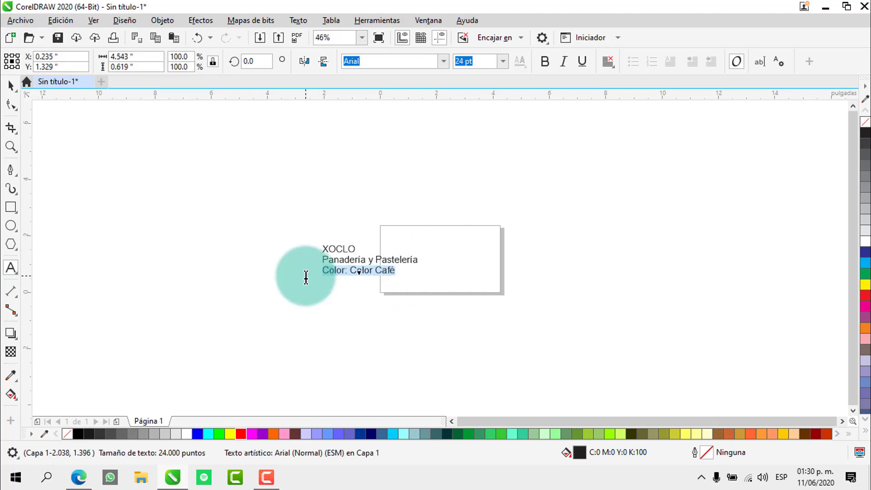
pyautogui.press('Delete')
pyautogui.press('BackSpace')
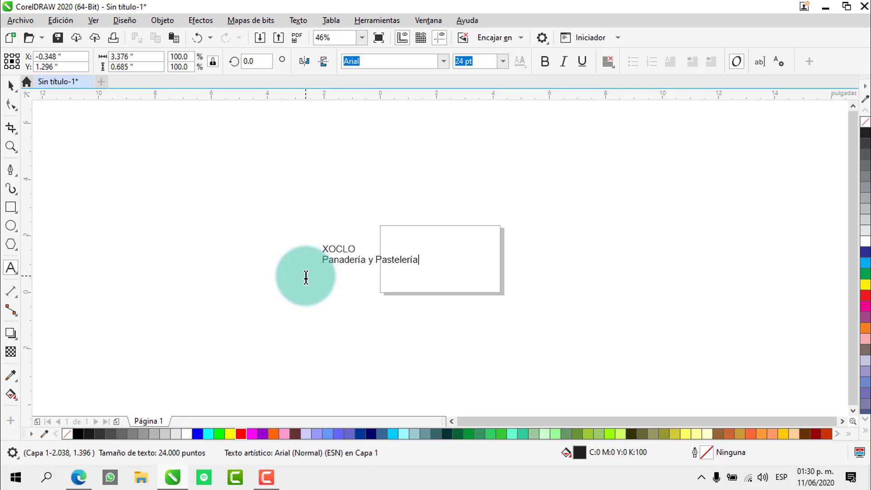
# Break the text apart into two separate lines and move both to the empty area left of the page
pyautogui.click(11, 85)
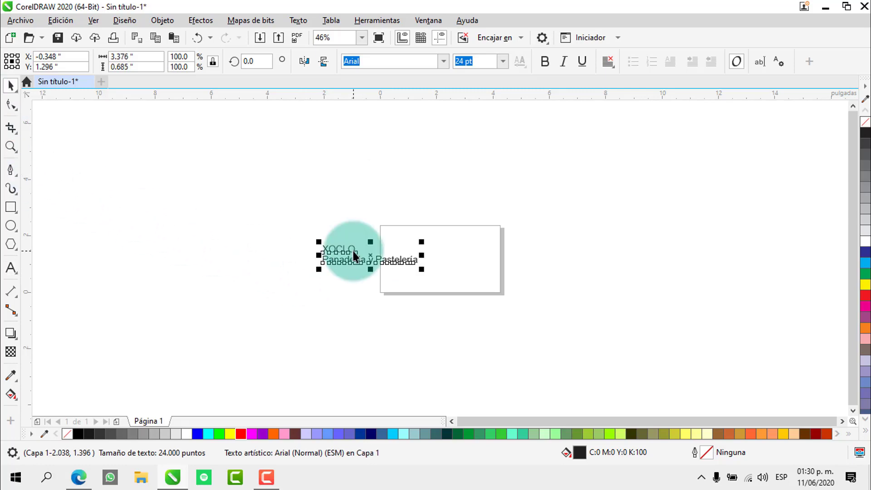
pyautogui.click(354, 255)
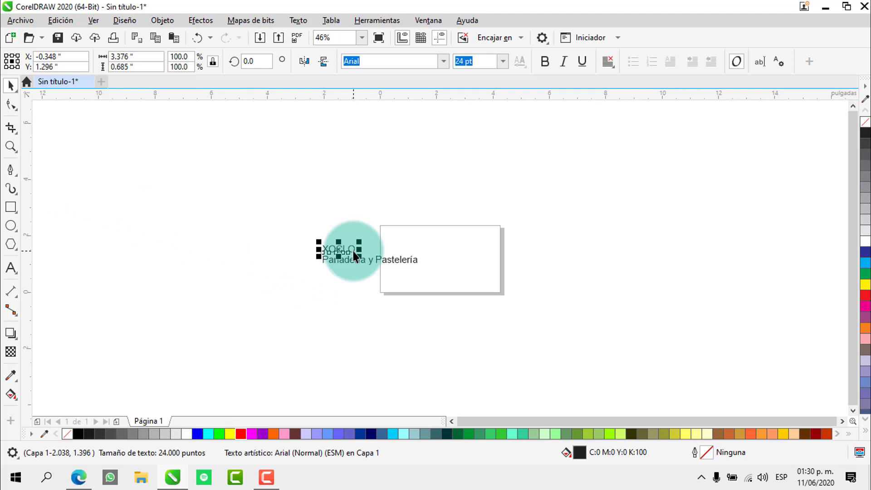
pyautogui.click(407, 246)
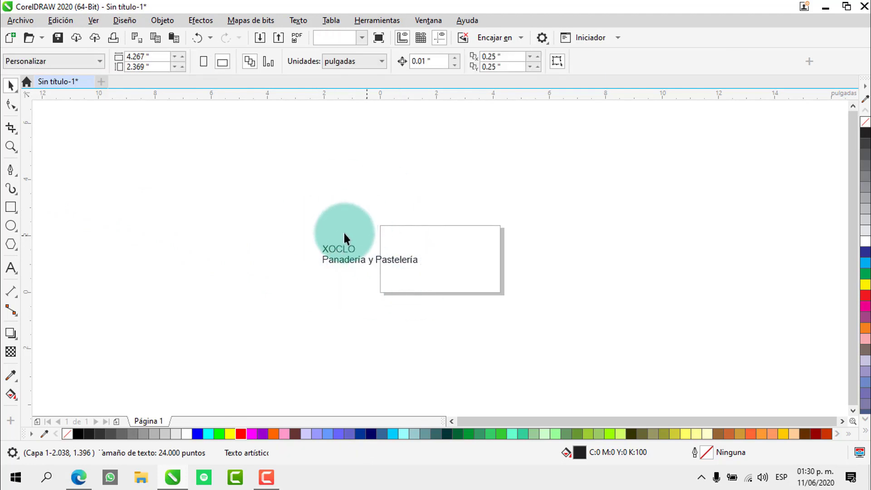
pyautogui.click(350, 248)
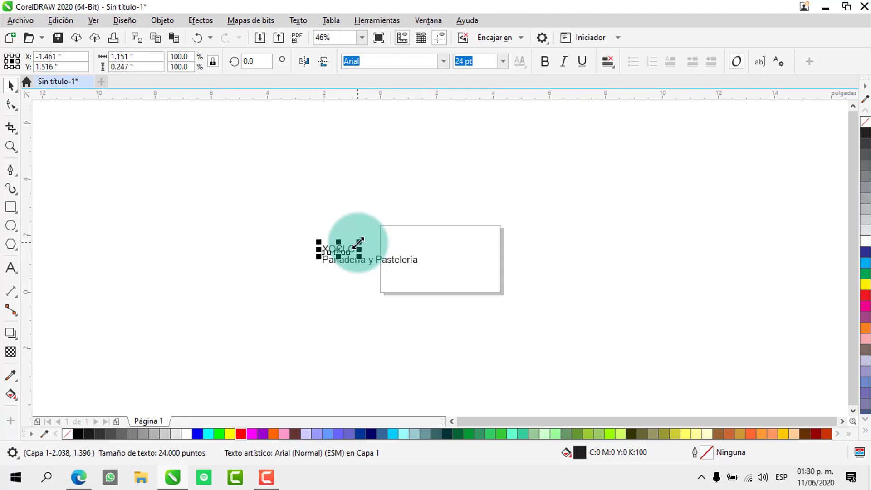
pyautogui.moveTo(359, 242); pyautogui.dragTo(352, 247)
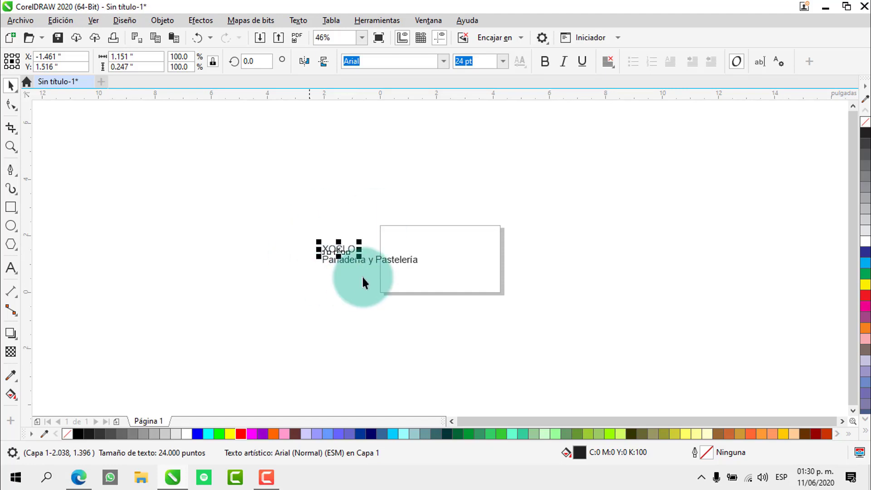
pyautogui.moveTo(362, 280); pyautogui.dragTo(238, 254)
# Set XOCLO in the bold Benguiat font and enlarge it proportionally to about 6.9 inches wide
pyautogui.click(238, 248)
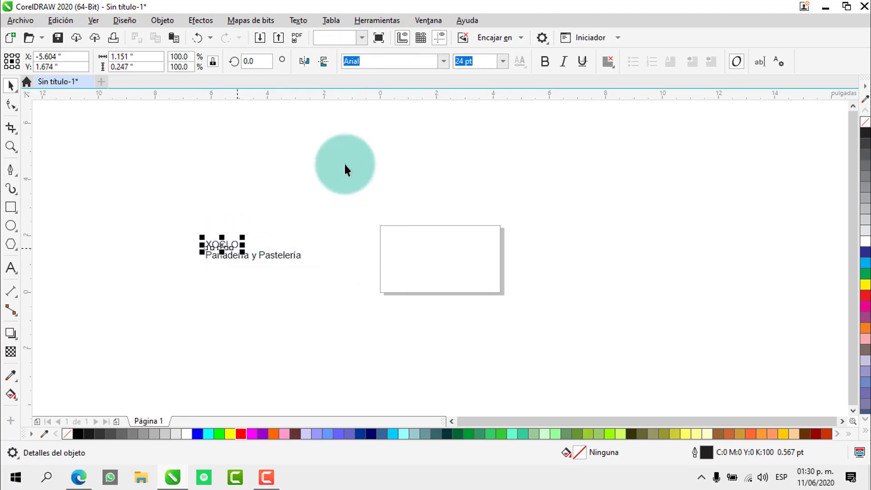
pyautogui.click(444, 62)
pyautogui.click(409, 132)
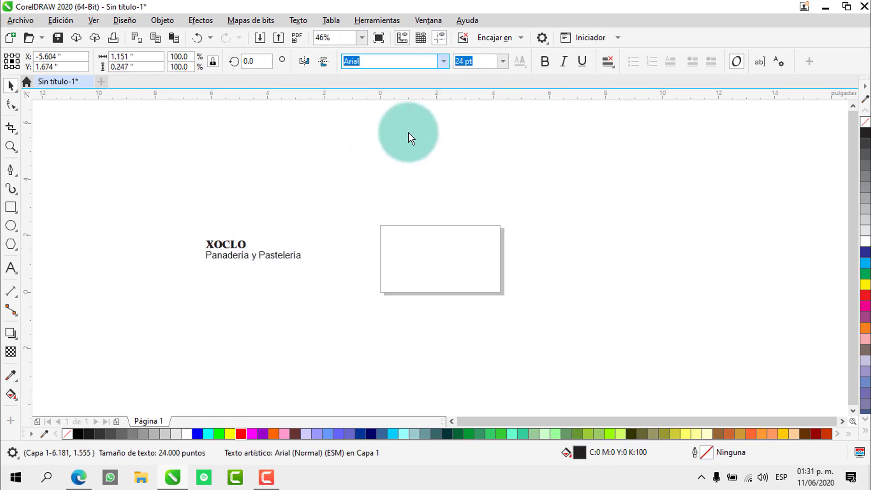
pyautogui.moveTo(355, 169); pyautogui.dragTo(405, 142)
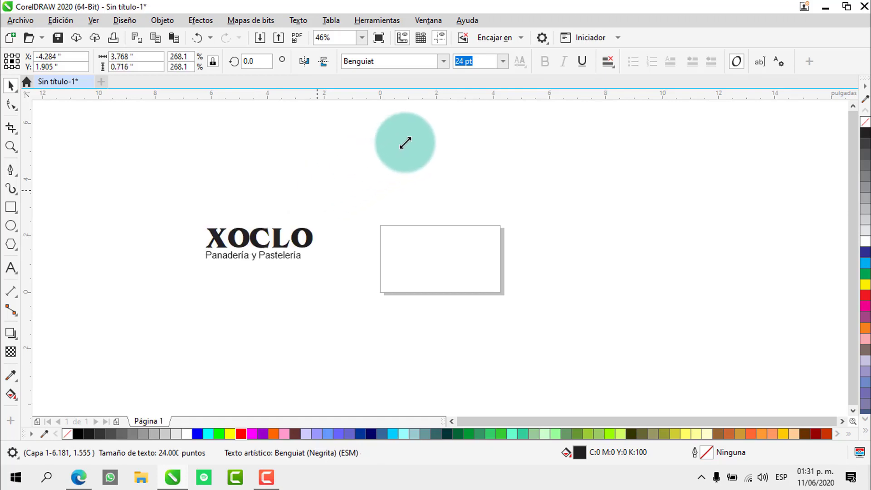
pyautogui.click(255, 253)
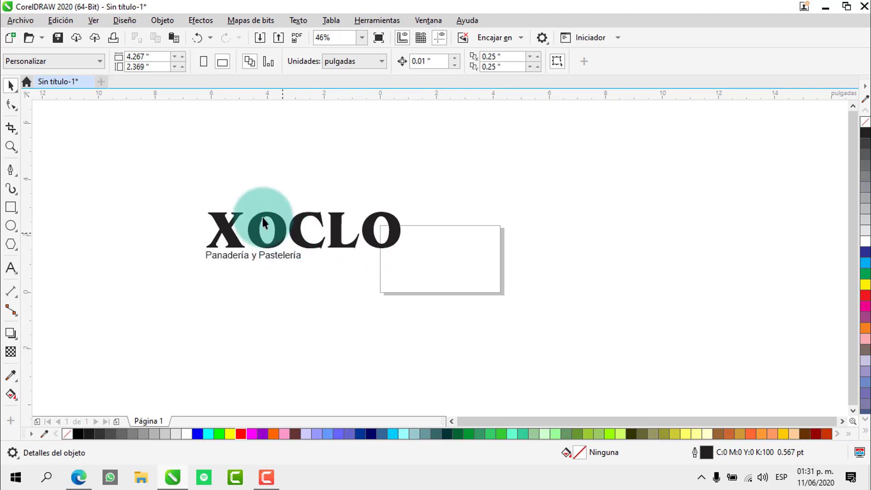
# Break XOCLO apart into individual letters and move them closer together to tighten the spacing
pyautogui.click(295, 230)
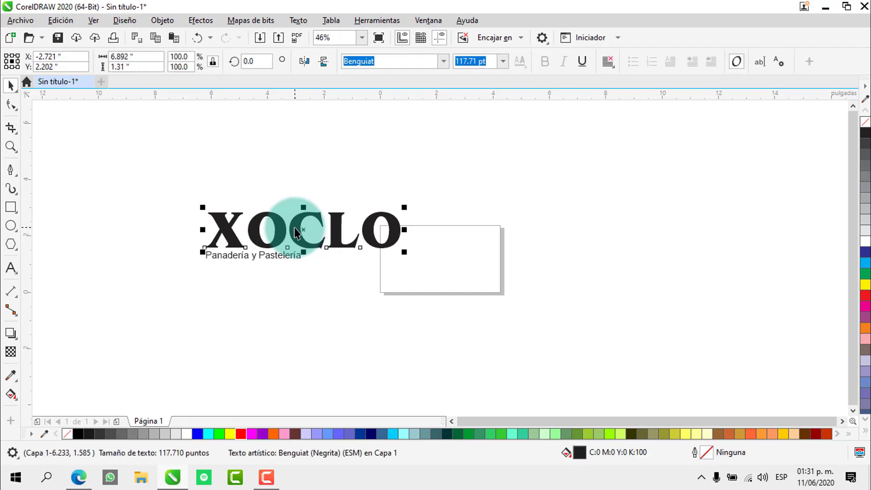
pyautogui.click(294, 227)
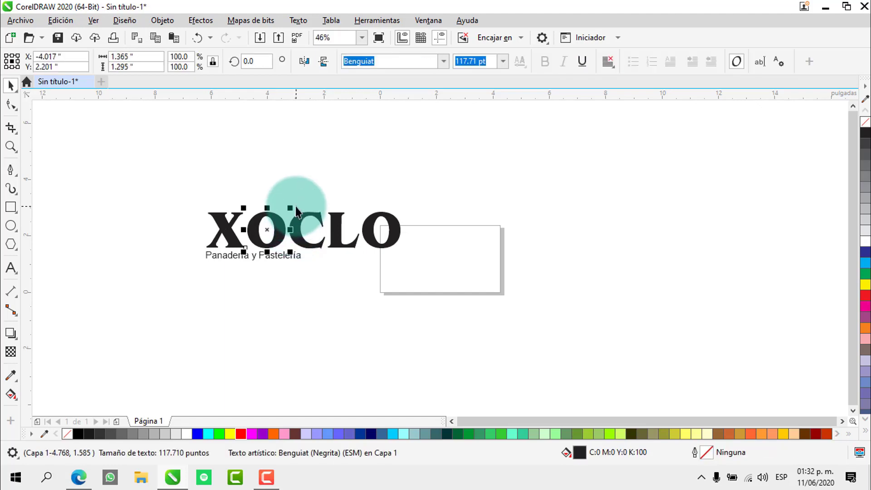
pyautogui.moveTo(295, 212); pyautogui.dragTo(363, 239)
pyautogui.click(372, 243)
pyautogui.press('Escape')
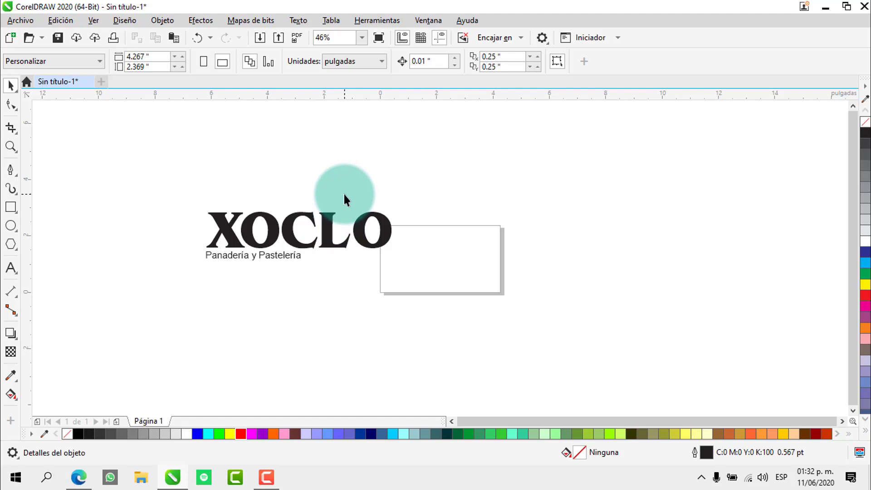
# Mirror the letter C and the final O of XOCLO vertically
pyautogui.click(293, 233)
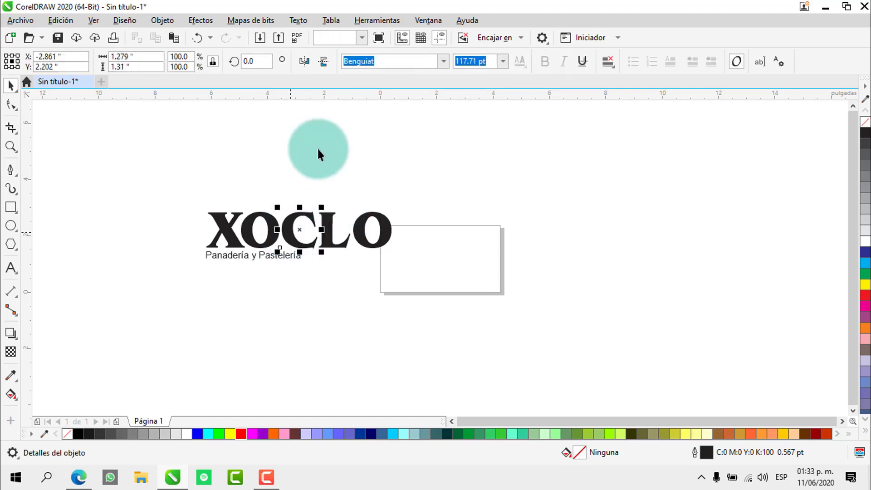
pyautogui.click(324, 62)
pyautogui.click(375, 240)
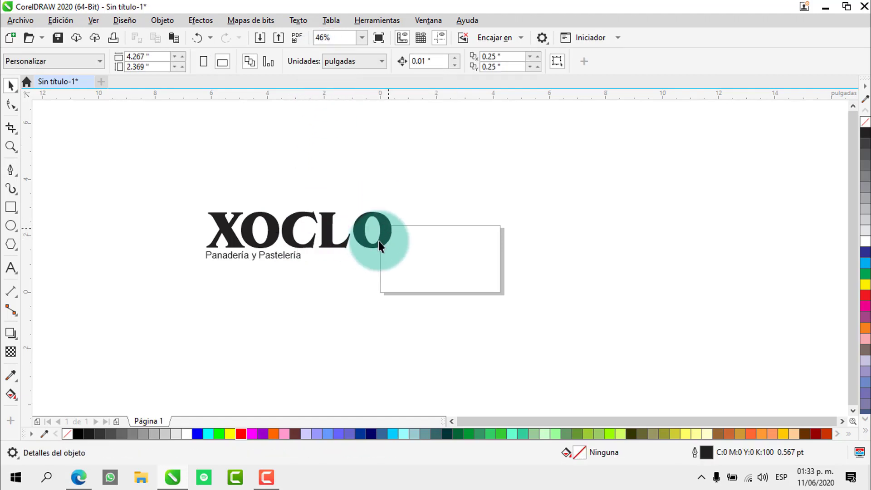
pyautogui.click(384, 226)
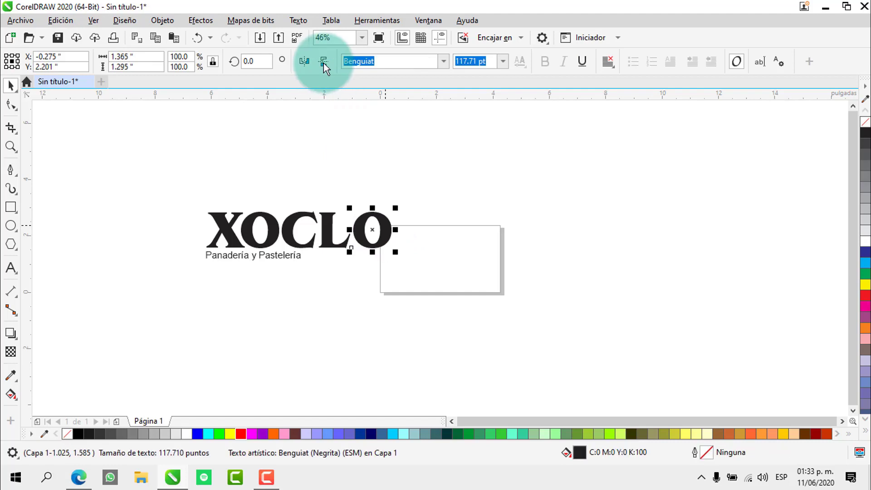
pyautogui.click(323, 63)
pyautogui.click(294, 225)
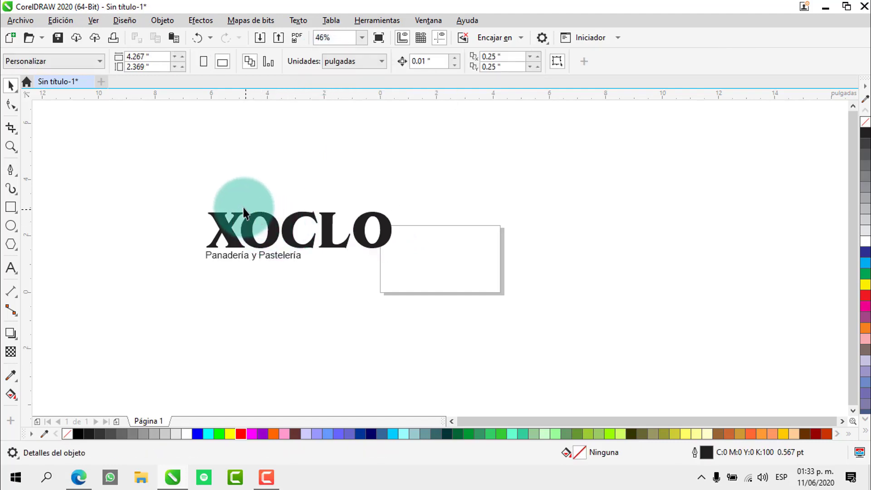
# Examine the two letters O of XOCLO up close to compare their shapes
pyautogui.press('z')
pyautogui.moveTo(234, 202); pyautogui.dragTo(394, 237)
pyautogui.press('space')
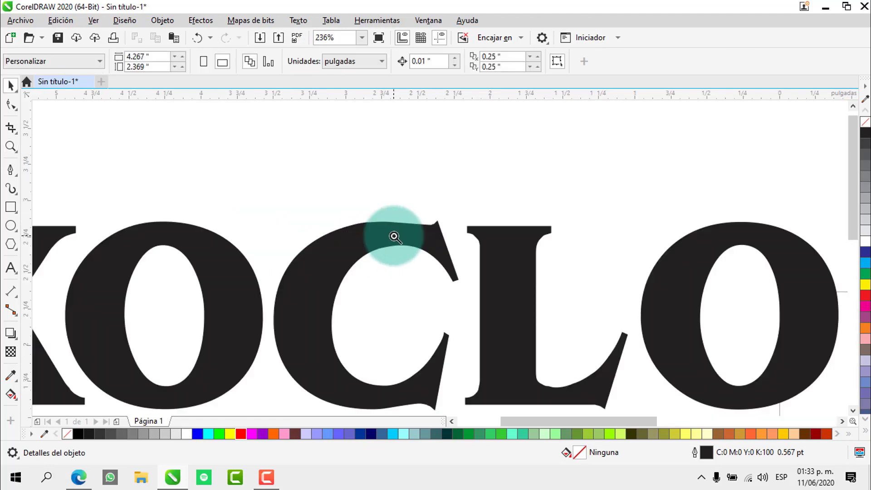
pyautogui.click(254, 290)
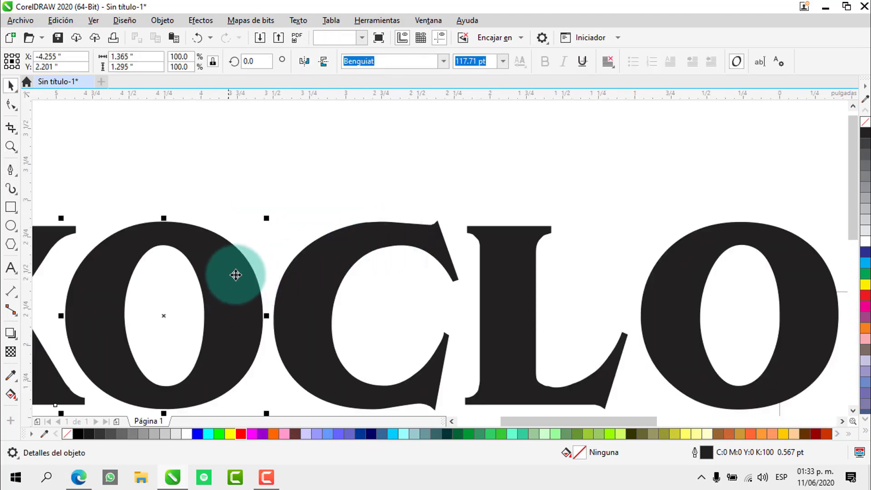
pyautogui.click(664, 277)
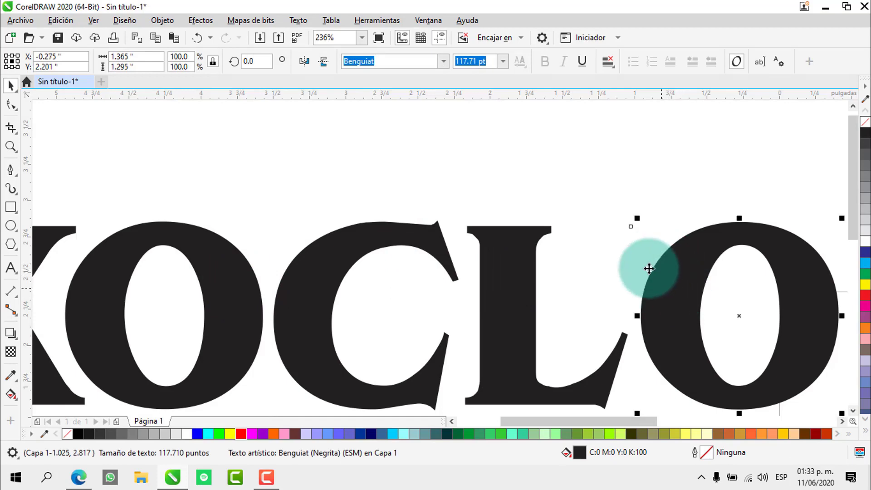
pyautogui.click(527, 162)
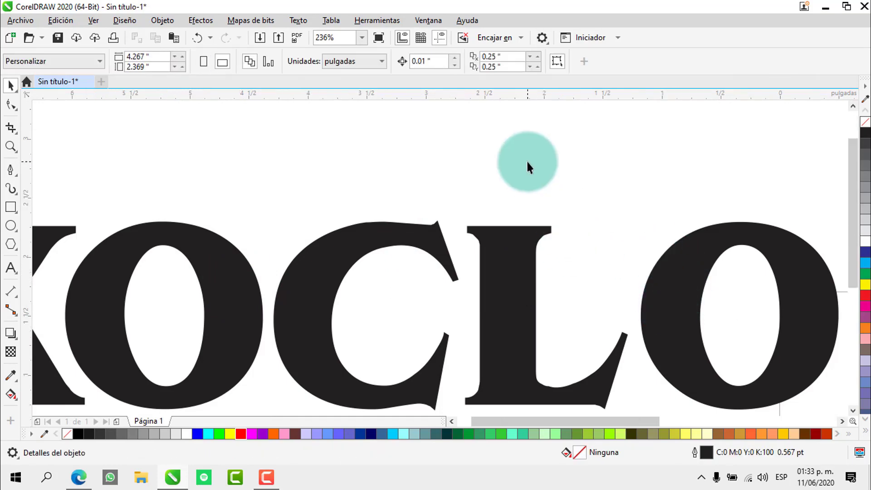
# Convert the five XOCLO letters to curves and weld them into a single object
pyautogui.scroll(-3, 526, 159)
pyautogui.moveTo(656, 186); pyautogui.dragTo(169, 298)
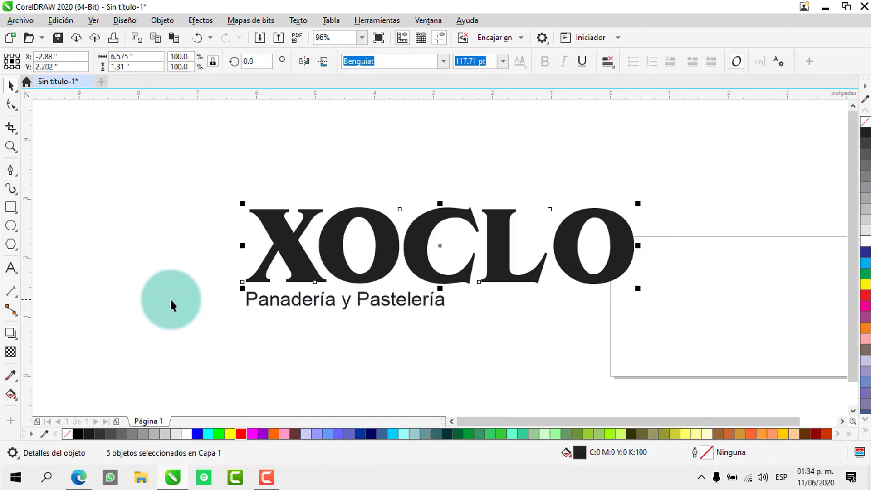
pyautogui.click(384, 271)
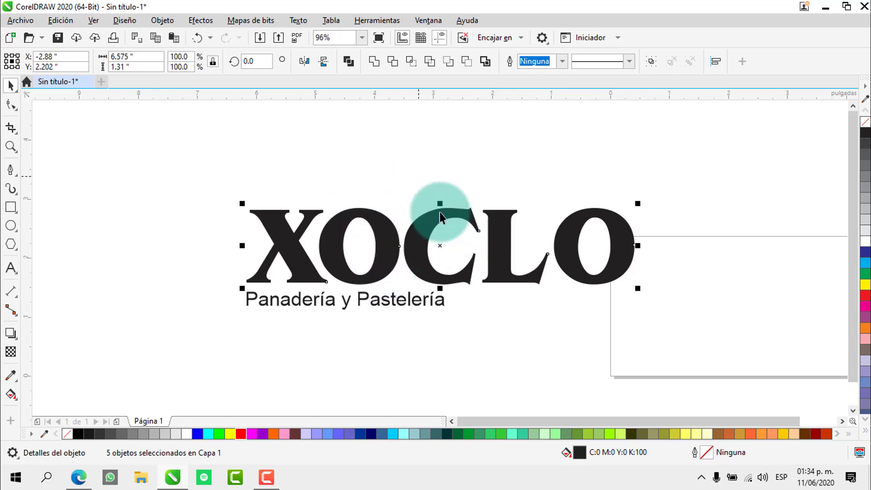
pyautogui.click(508, 246)
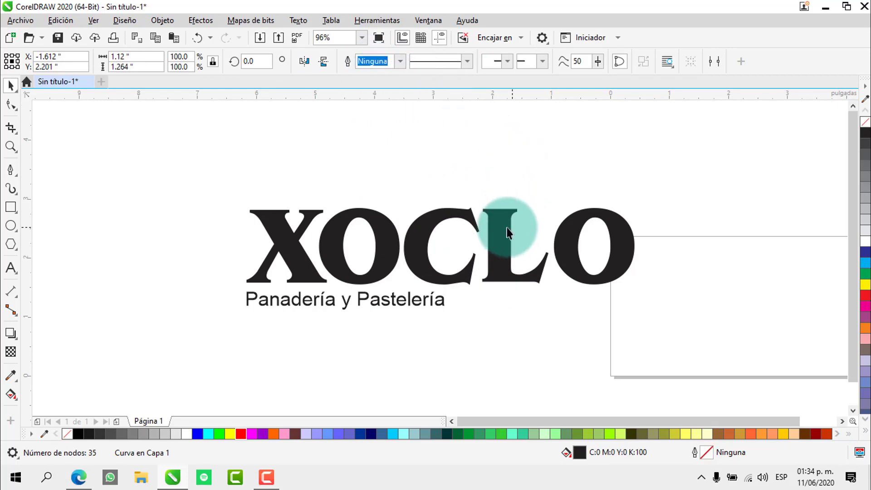
pyautogui.click(439, 172)
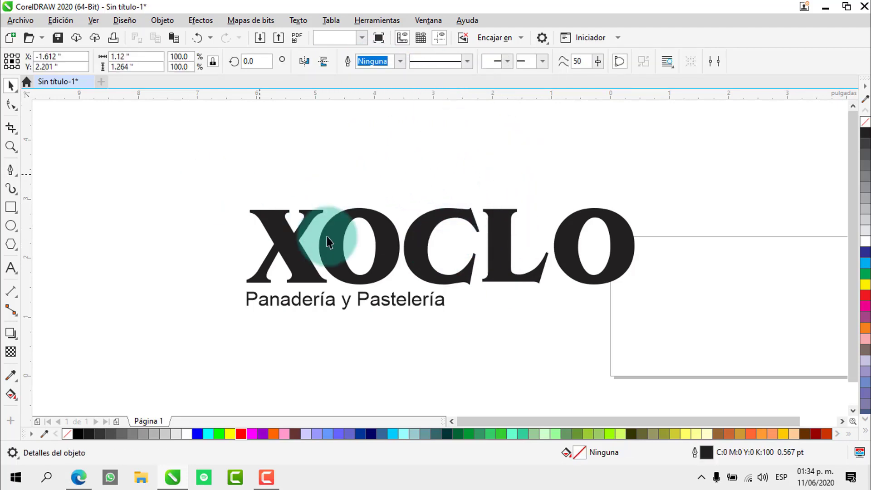
pyautogui.moveTo(596, 297); pyautogui.dragTo(658, 293)
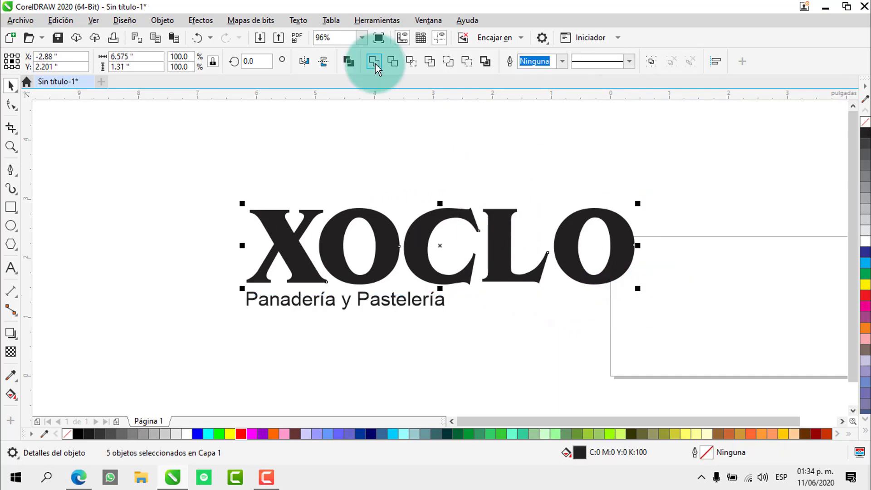
pyautogui.click(374, 64)
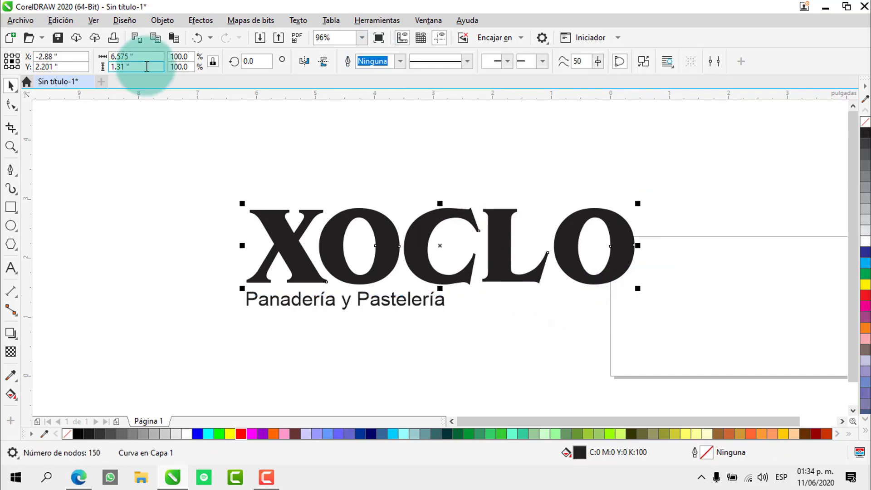
# Set the width of the welded XOCLO shape to 5.4 inches, scaling it proportionally
pyautogui.click(114, 57)
pyautogui.moveTo(114, 56); pyautogui.dragTo(109, 56)
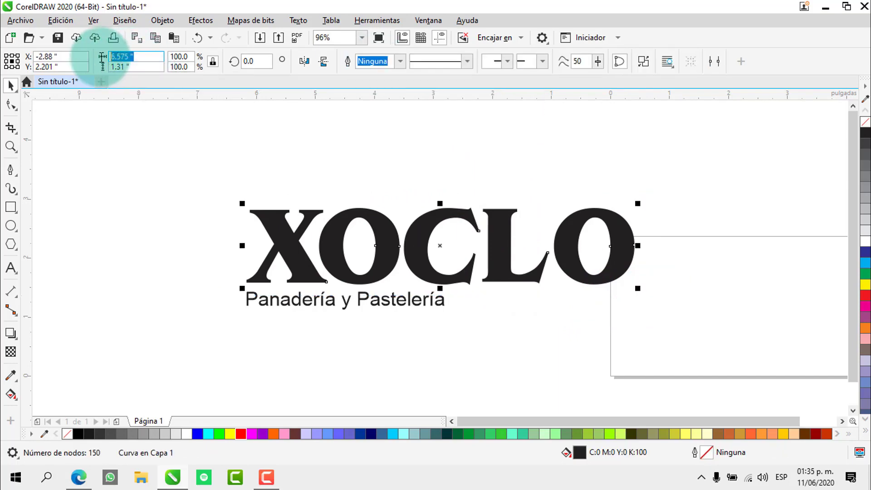
pyautogui.write('5.')
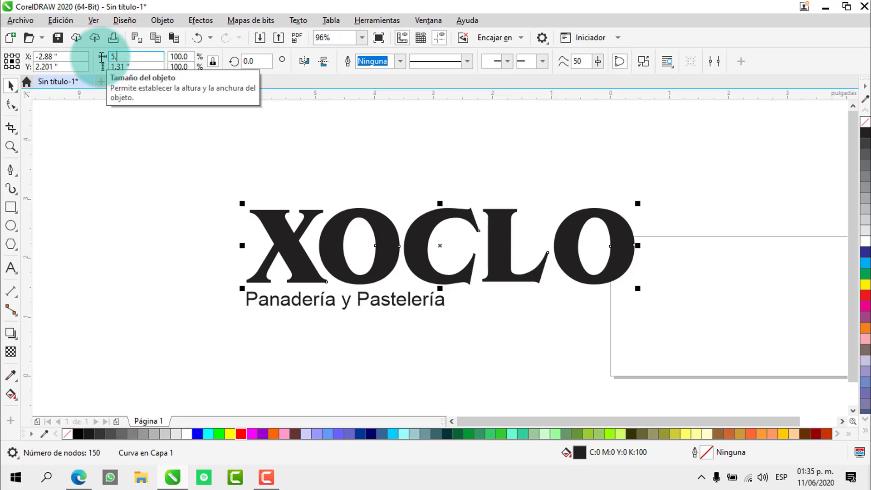
pyautogui.write('4')
pyautogui.press('Return')
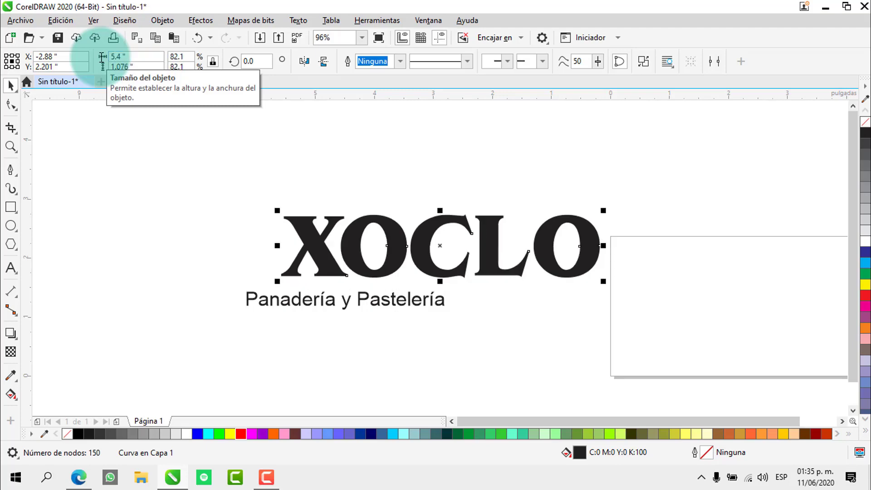
# Fill XOCLO with the reddish brown #984434, chosen from the shades of the palette colour Marrón
pyautogui.moveTo(406, 175); pyautogui.dragTo(425, 249)
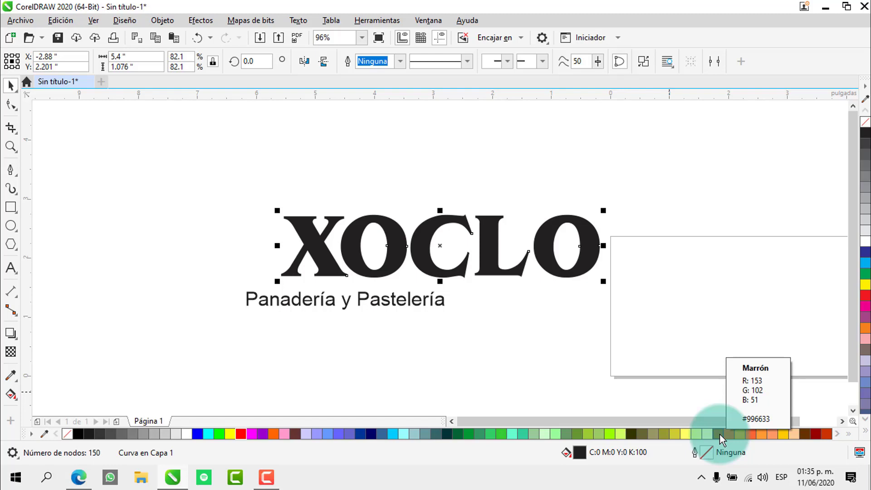
pyautogui.click(720, 434)
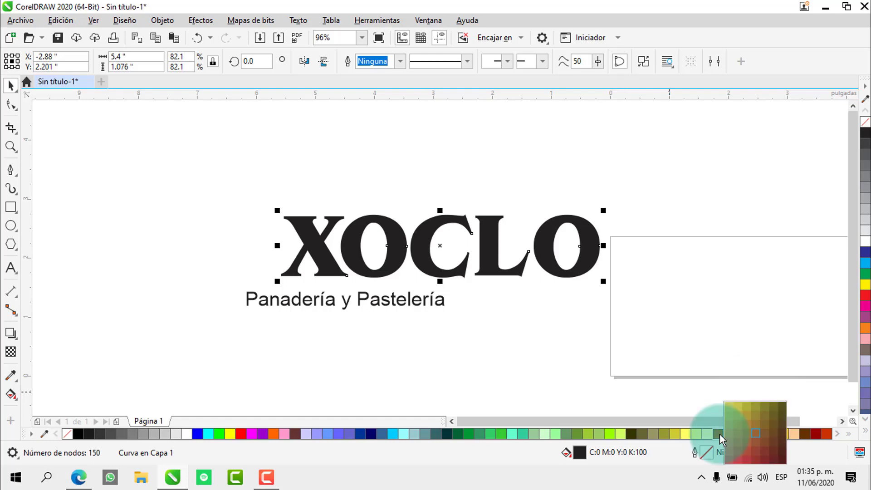
pyautogui.click(755, 450)
pyautogui.click(622, 216)
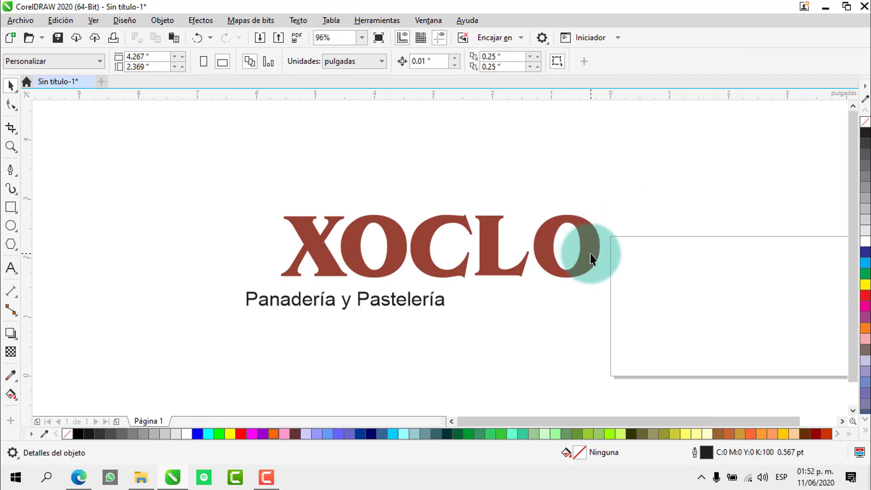
# Apply an inner contour (Silueta interior) to XOCLO with 1 step and a 0.04-inch offset
pyautogui.click(590, 255)
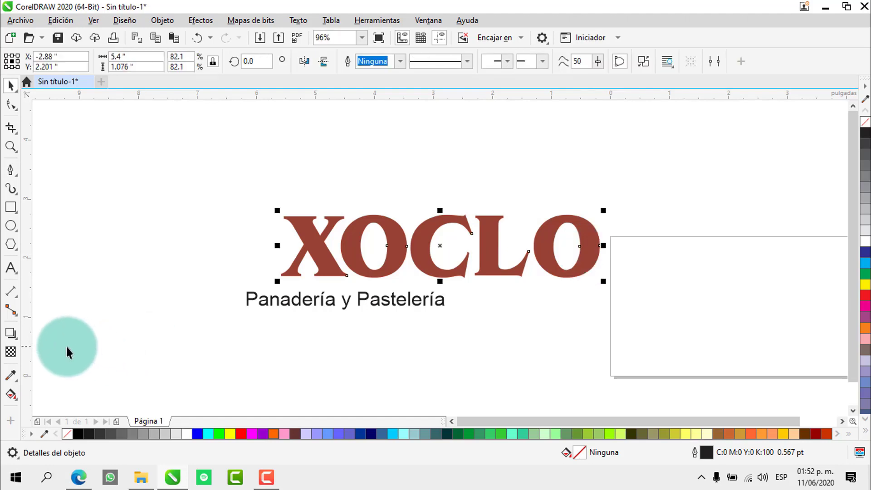
pyautogui.click(18, 342)
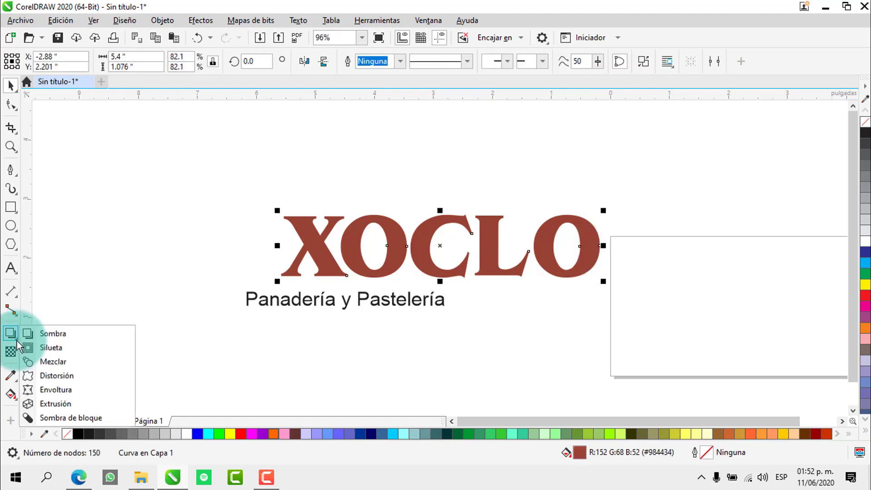
pyautogui.click(72, 348)
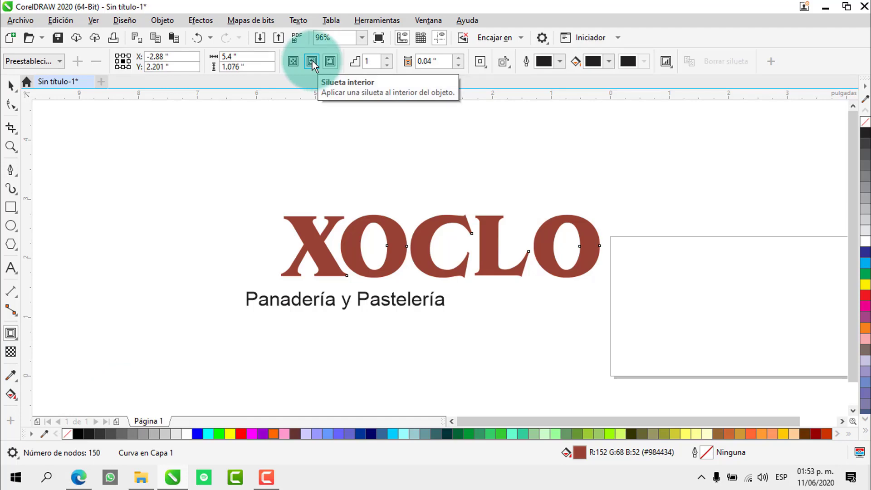
pyautogui.click(313, 61)
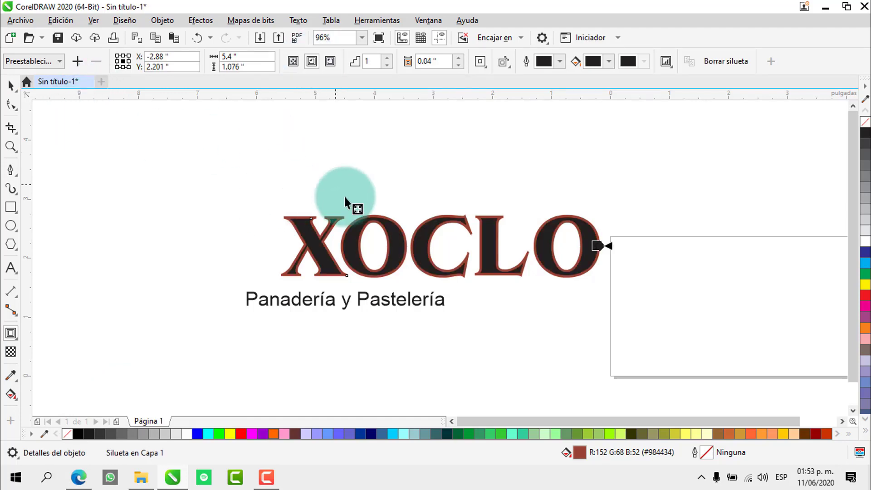
# Break the inner contour apart from the XOCLO lettering so that both are separate objects
pyautogui.click(10, 86)
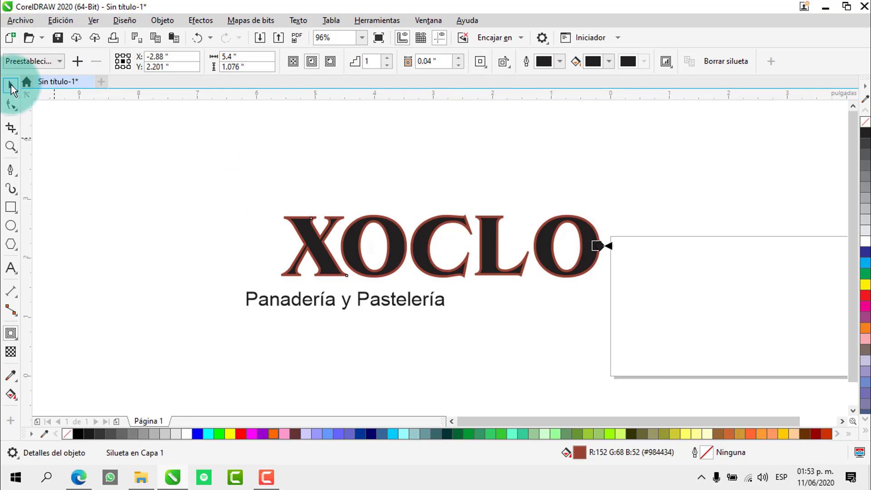
pyautogui.click(489, 248)
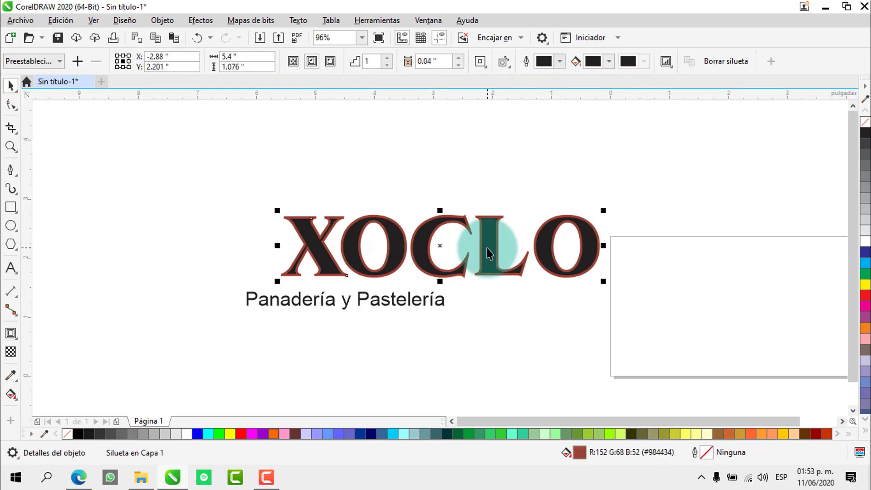
pyautogui.click(489, 253)
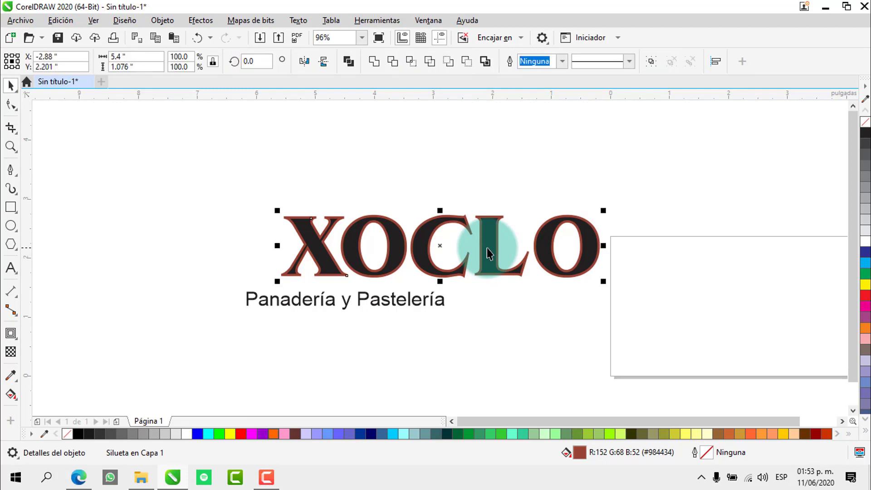
pyautogui.moveTo(488, 252); pyautogui.dragTo(489, 178)
pyautogui.press('Escape')
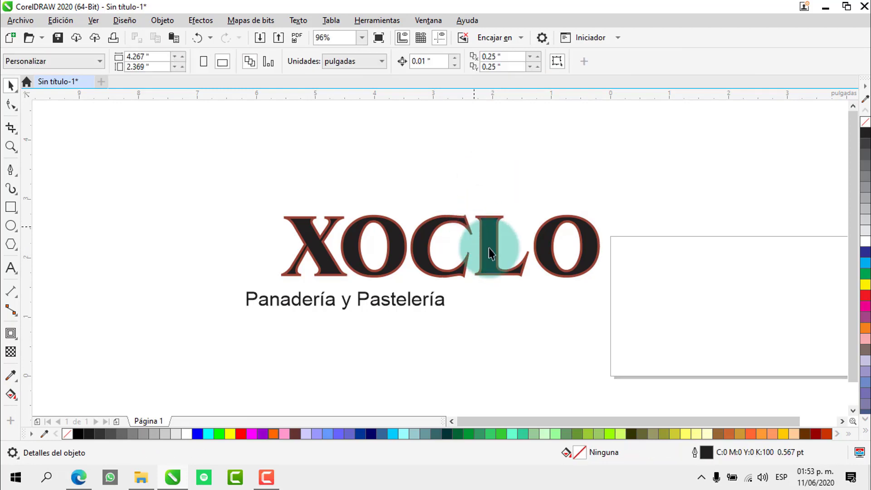
# Fill the inner contour shape of XOCLO with a slightly lighter reddish brown from the shades of Marrón
pyautogui.click(490, 235)
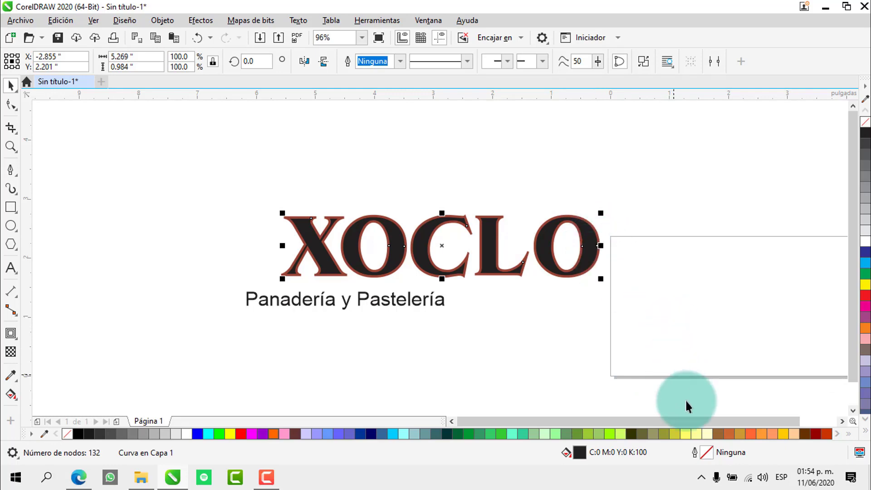
pyautogui.click(720, 431)
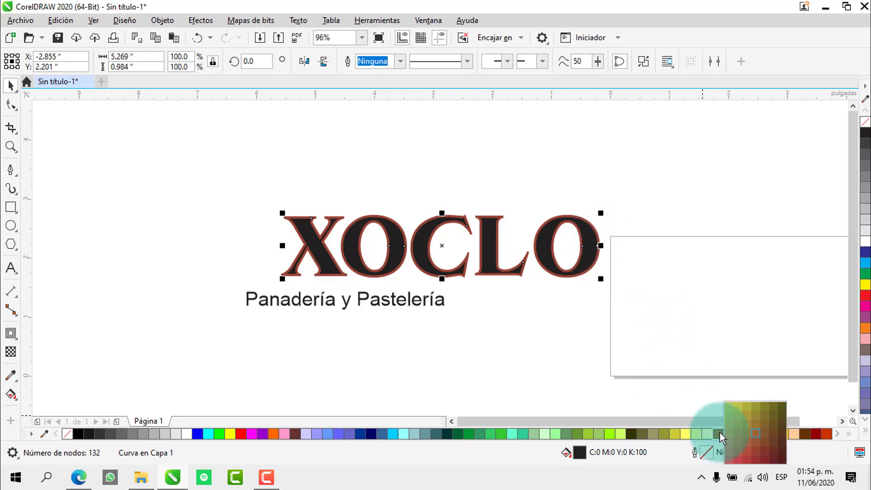
pyautogui.click(747, 451)
pyautogui.click(643, 194)
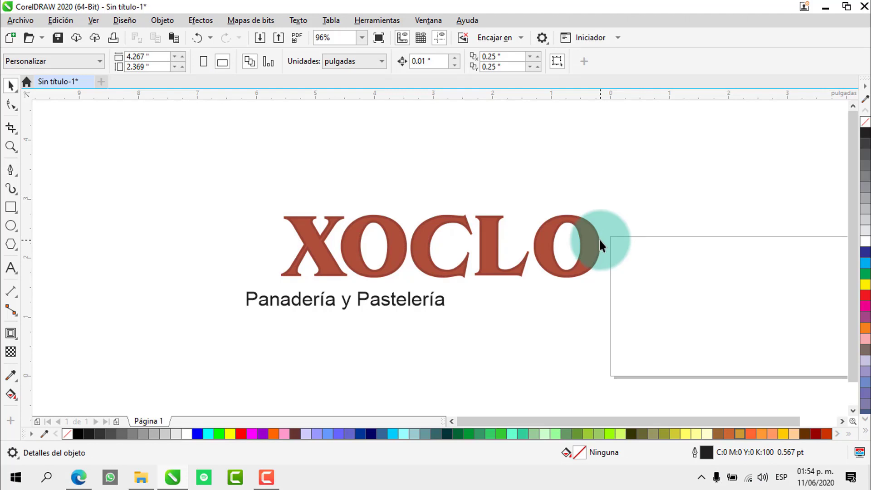
# Duplicate the outer dark brown XOCLO shape and nudge the copy 0.05 inches left and 0.05 inches down
pyautogui.click(600, 241)
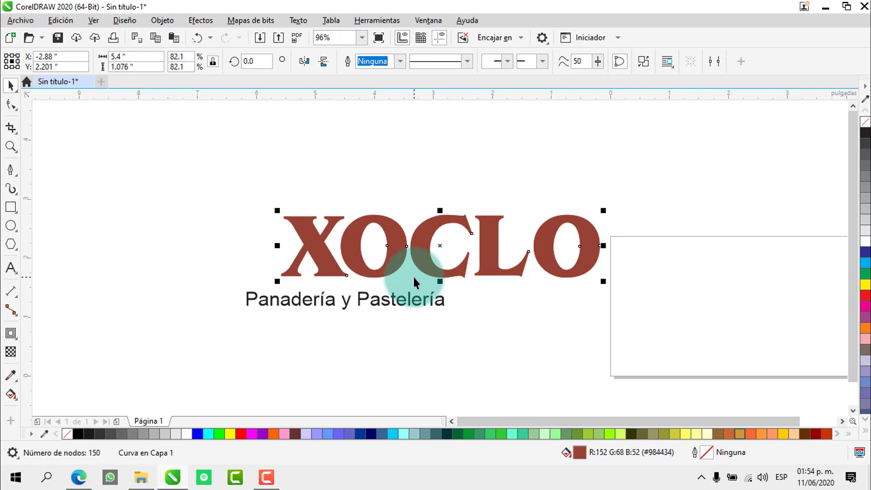
pyautogui.press('Left')
pyautogui.press('Left')
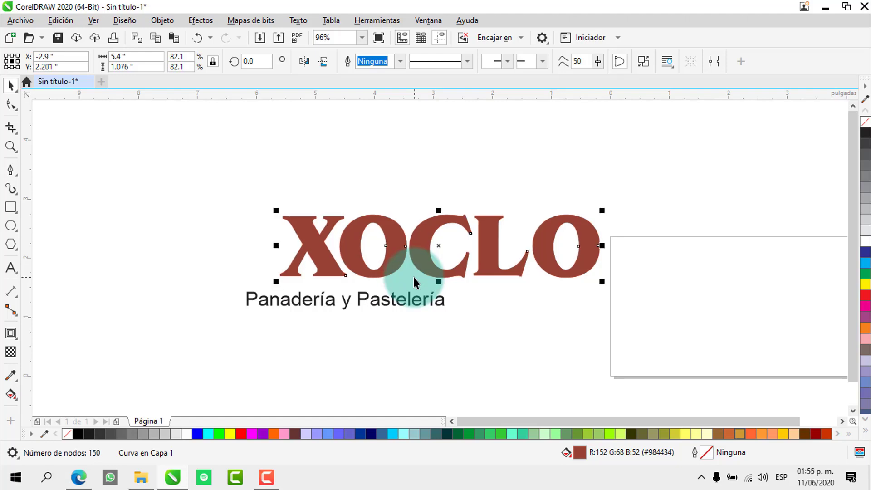
pyautogui.press('Left')
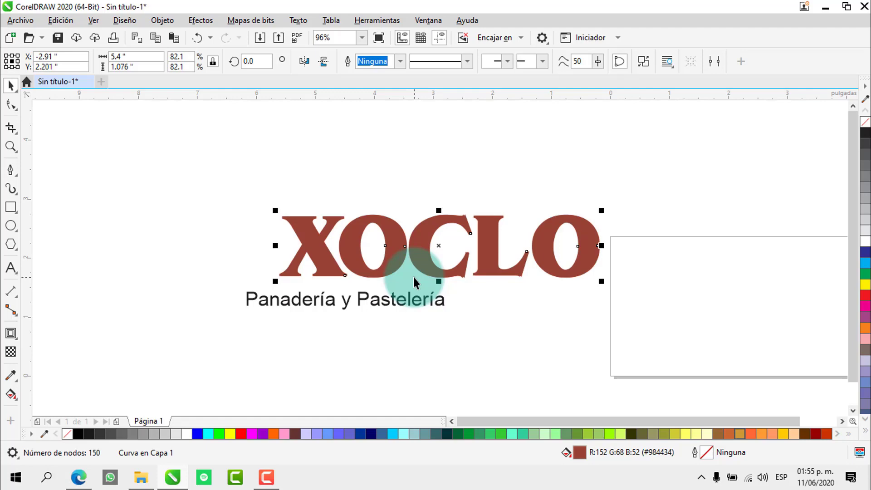
pyautogui.press('Down')
pyautogui.press('Down')
pyautogui.press('Down')
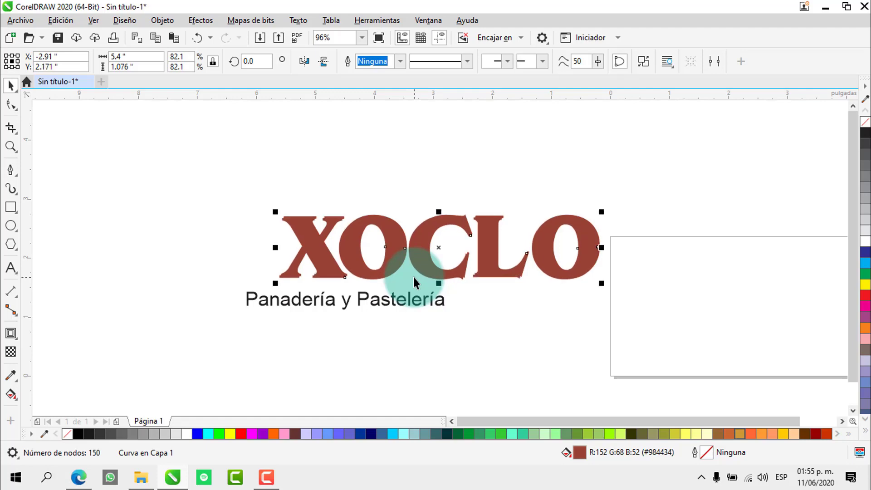
pyautogui.press('Left')
pyautogui.press('Left')
pyautogui.press('Down')
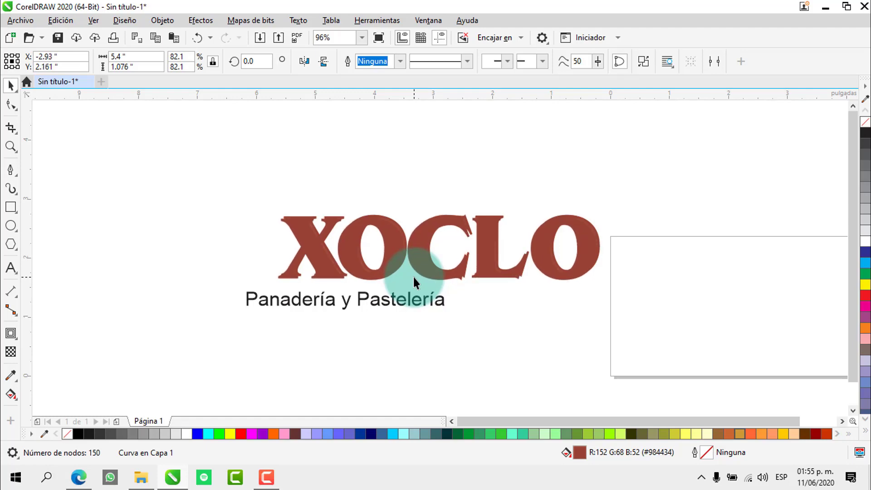
pyautogui.press('Down')
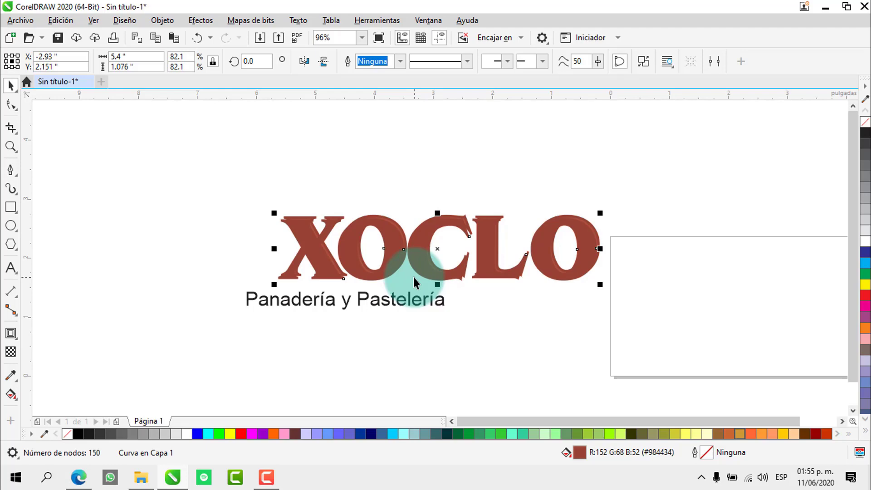
# Send the offset XOCLO copy to the back of the page and fill it with light blue #00CCFF
pyautogui.click(172, 20)
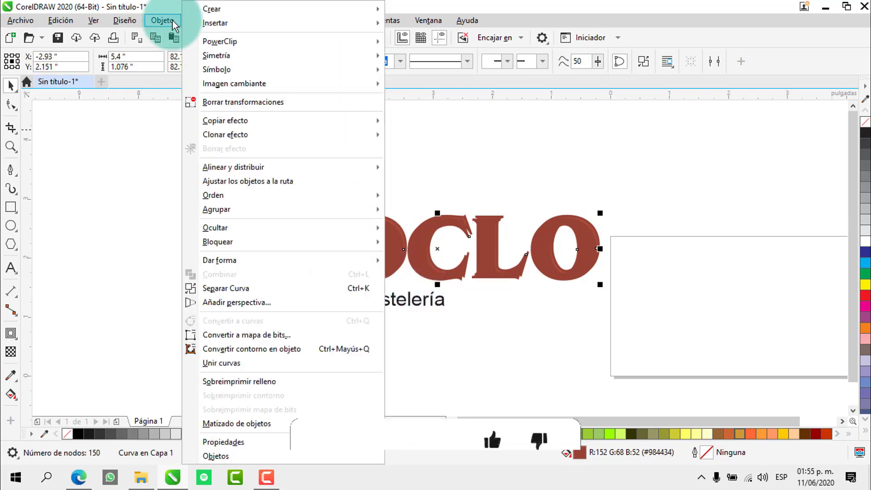
pyautogui.moveTo(272, 195)
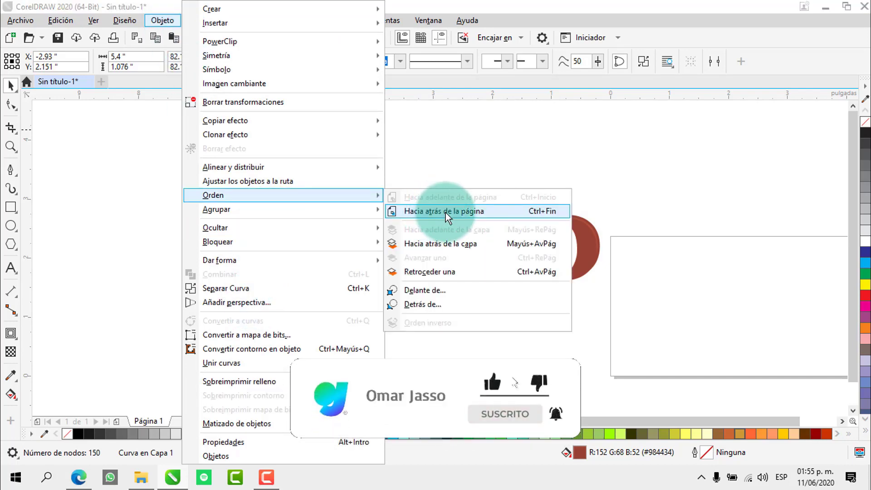
pyautogui.click(445, 212)
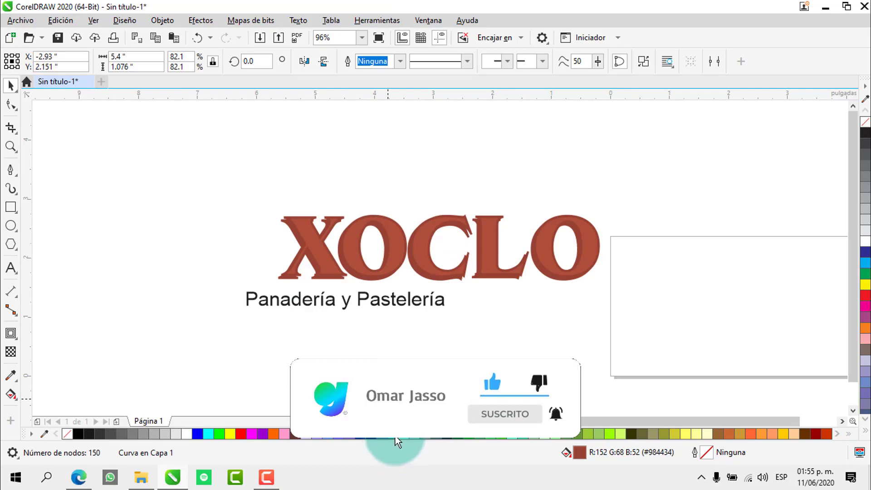
# Apply an outer contour (Silueta exterior) to the dark brown XOCLO shape with 1 step and a 0.04-inch offset
pyautogui.click(599, 242)
pyautogui.click(599, 239)
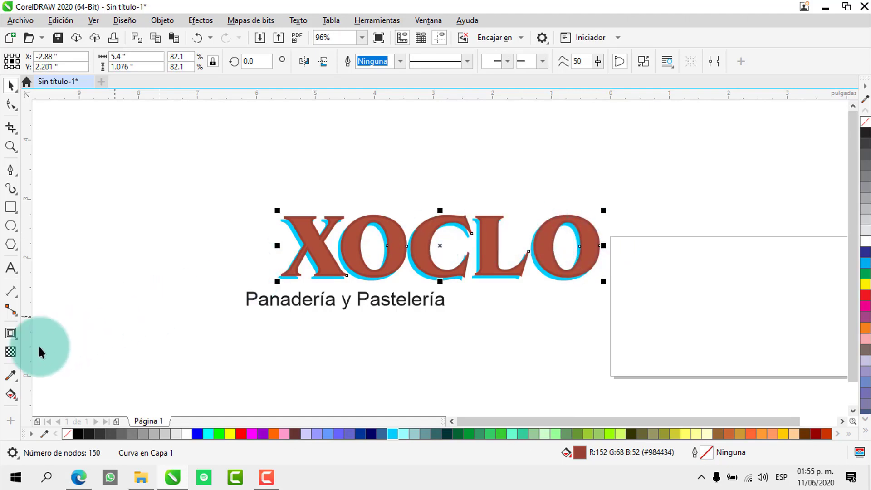
pyautogui.click(11, 334)
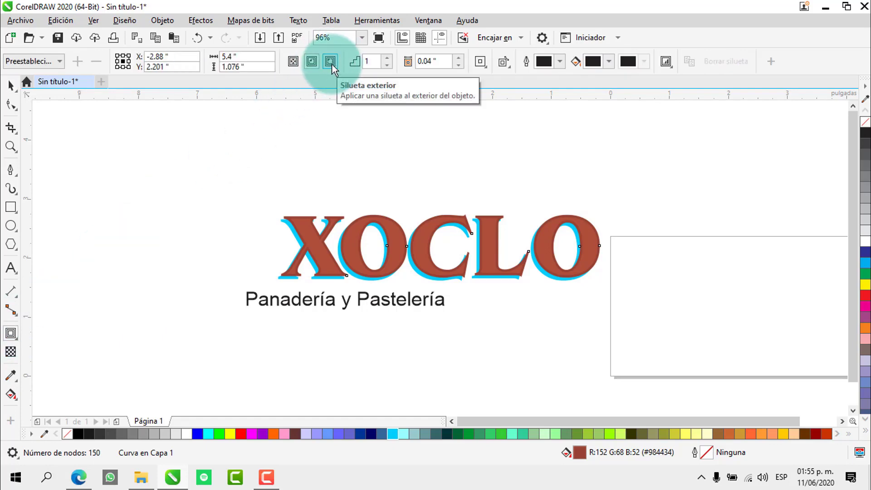
pyautogui.click(331, 62)
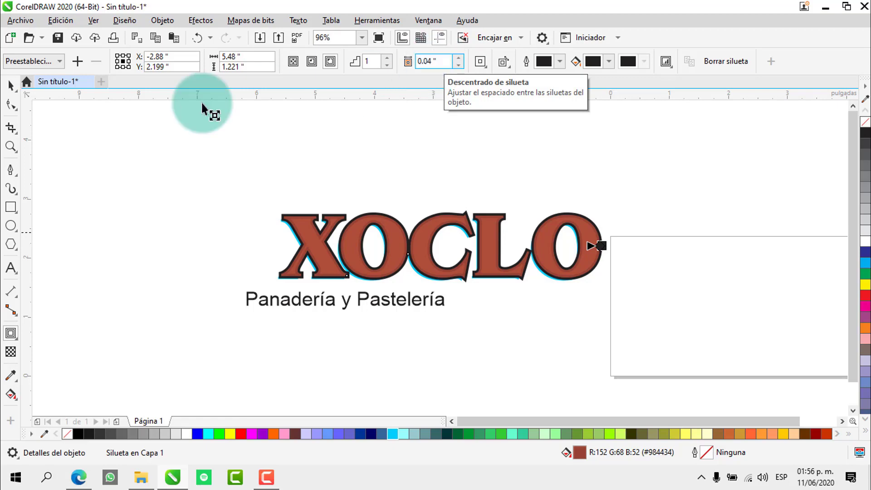
# Break the outer contour apart from the XOCLO lettering and fill the separated contour shape with white
pyautogui.click(11, 85)
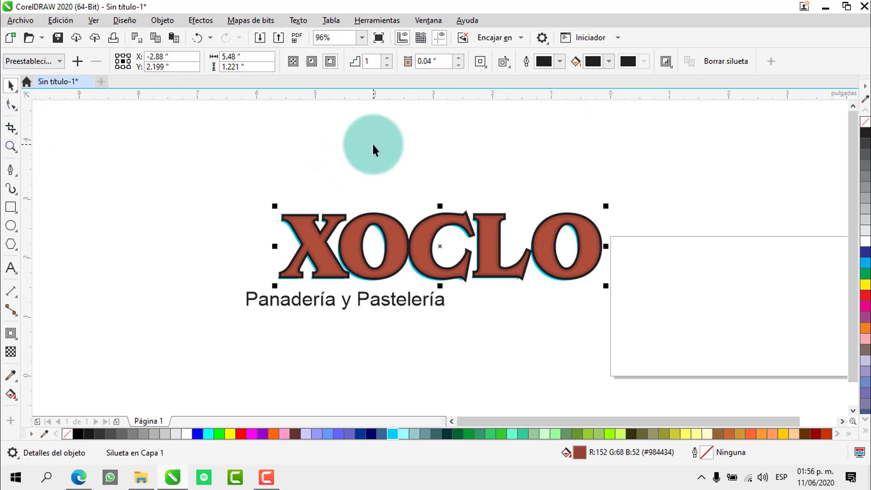
pyautogui.hotkey('ctrl', 'k')
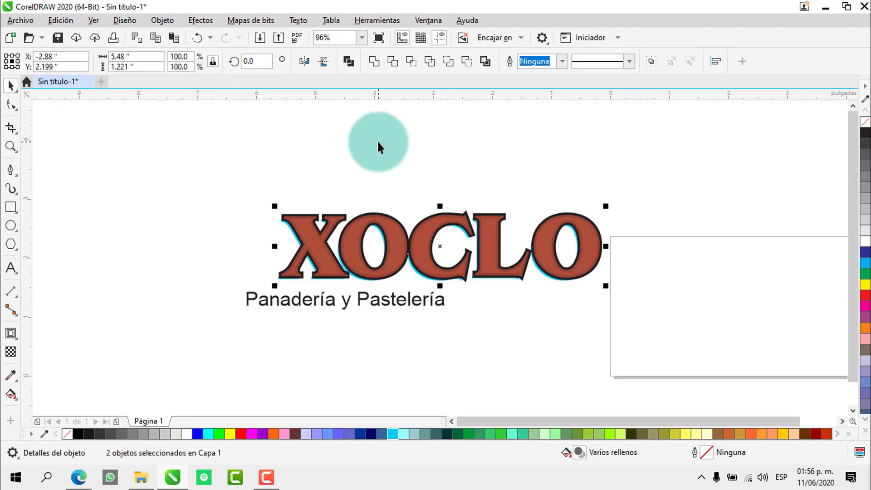
pyautogui.click(479, 160)
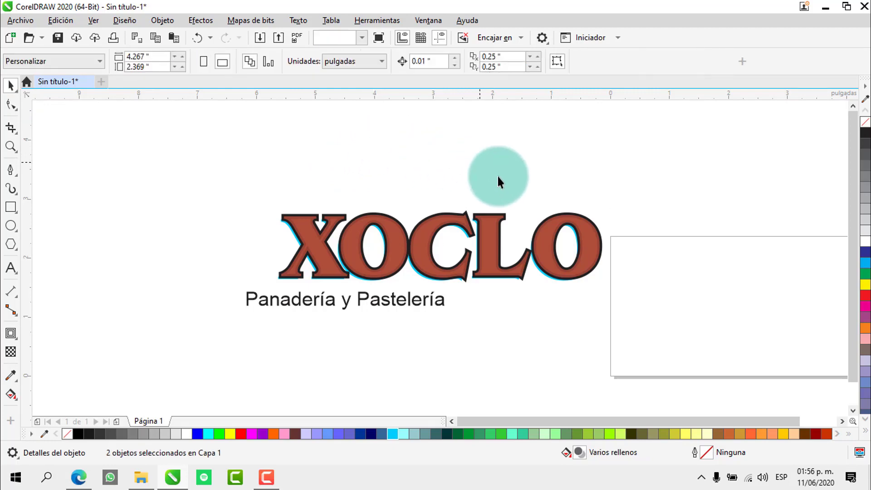
pyautogui.click(604, 240)
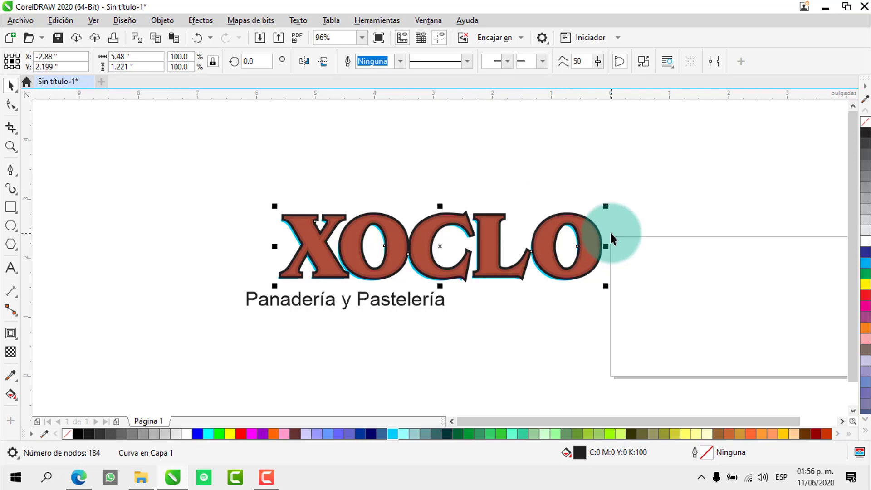
pyautogui.rightClick(188, 434)
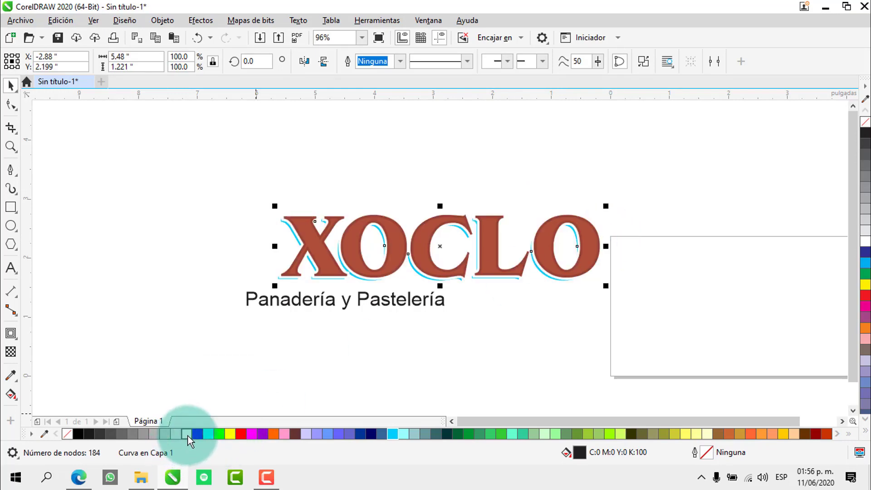
pyautogui.press('Escape')
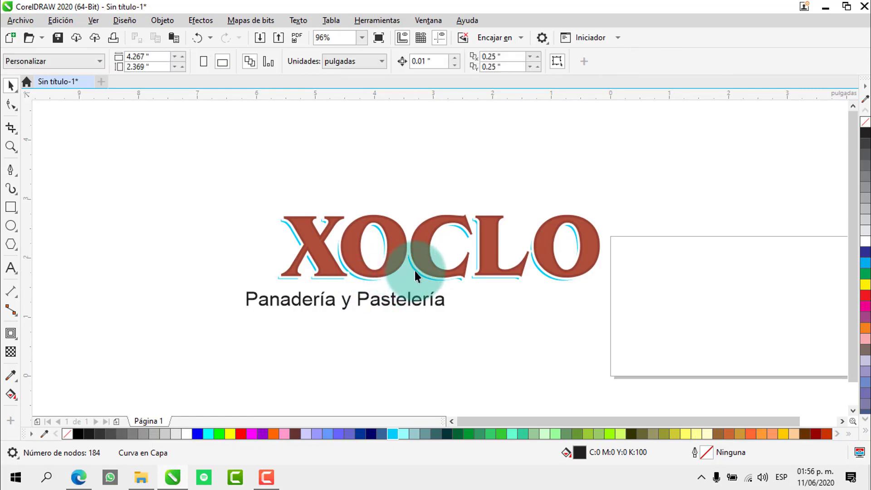
# Nudge the light blue XOCLO shadow copy 0.02 inches left and 0.02 inches down, and fill it with brown #984434
pyautogui.click(415, 270)
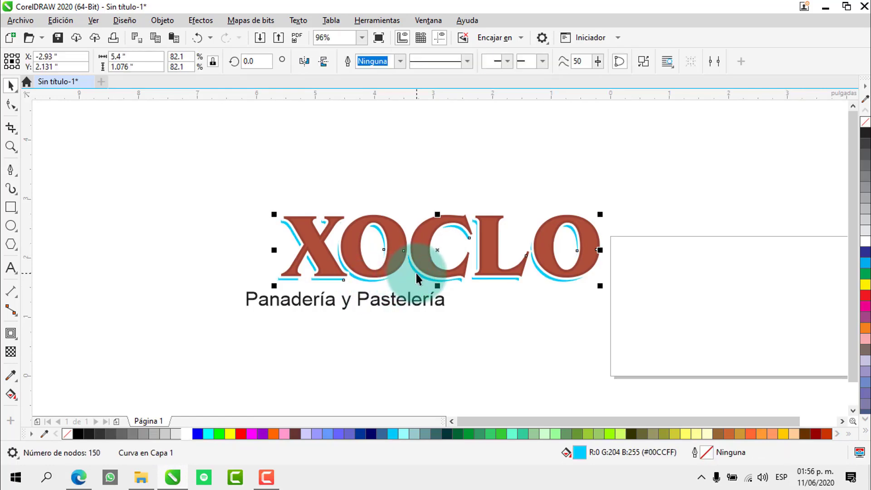
pyautogui.press('Left')
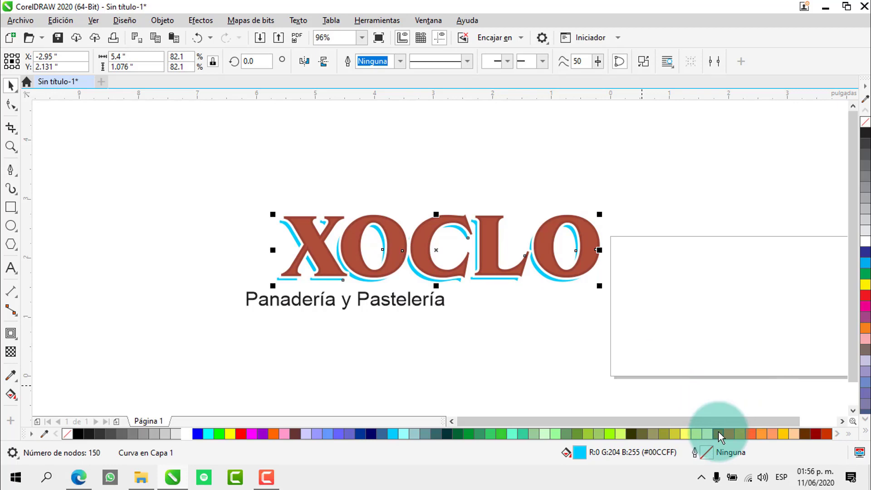
pyautogui.click(719, 432)
pyautogui.moveTo(719, 432); pyautogui.dragTo(756, 451)
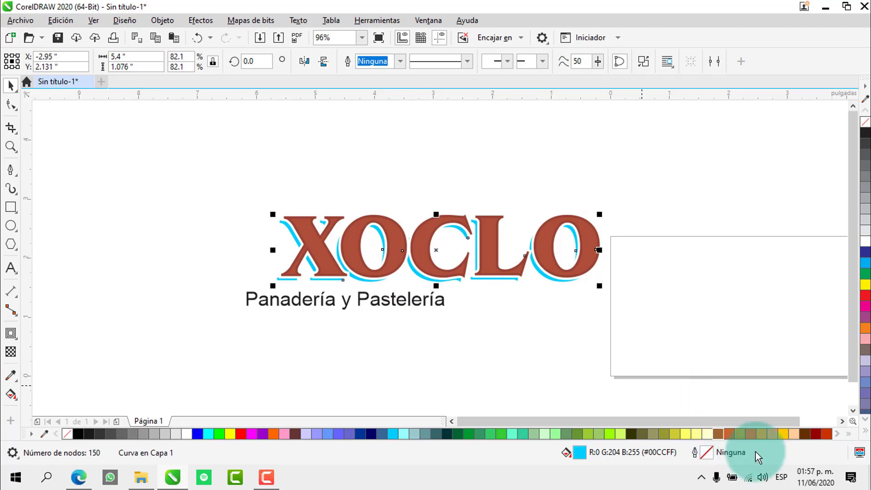
pyautogui.click(643, 176)
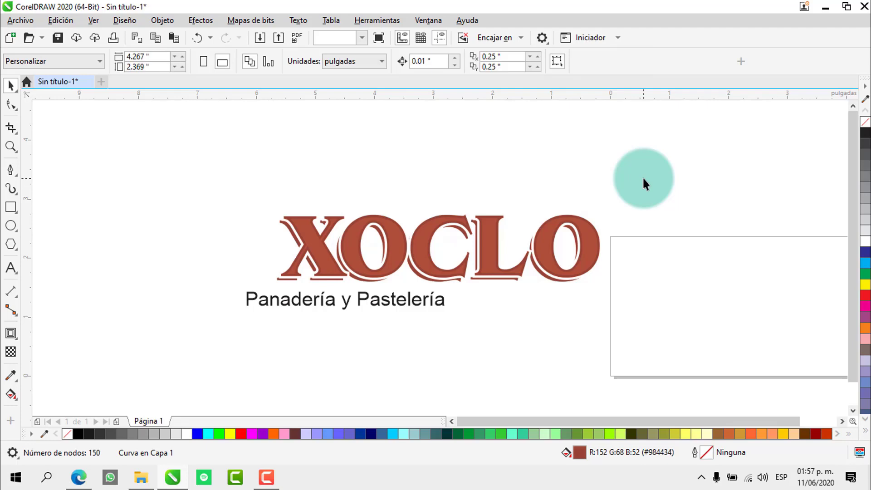
# Fill the Panadería y Pastelería text with brown #984434 and change its case to MAYÚSCULAS
pyautogui.click(422, 300)
pyautogui.click(719, 434)
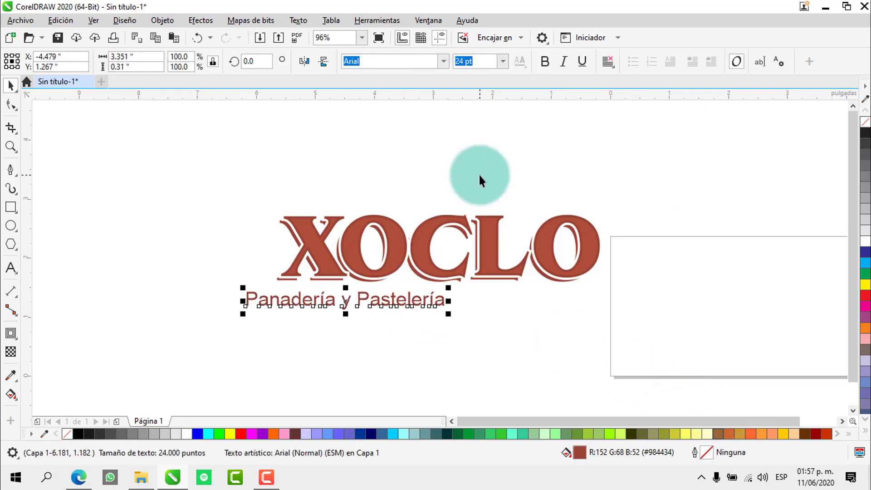
pyautogui.click(299, 20)
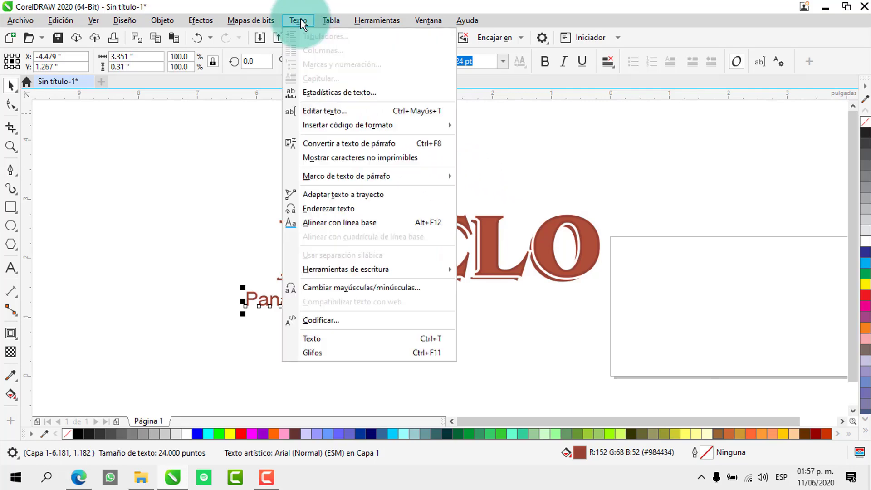
pyautogui.click(369, 287)
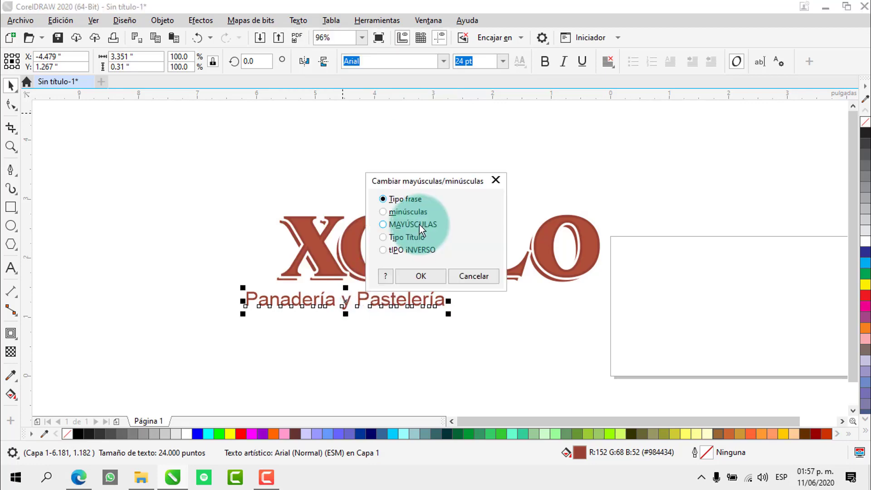
pyautogui.click(422, 226)
pyautogui.click(429, 276)
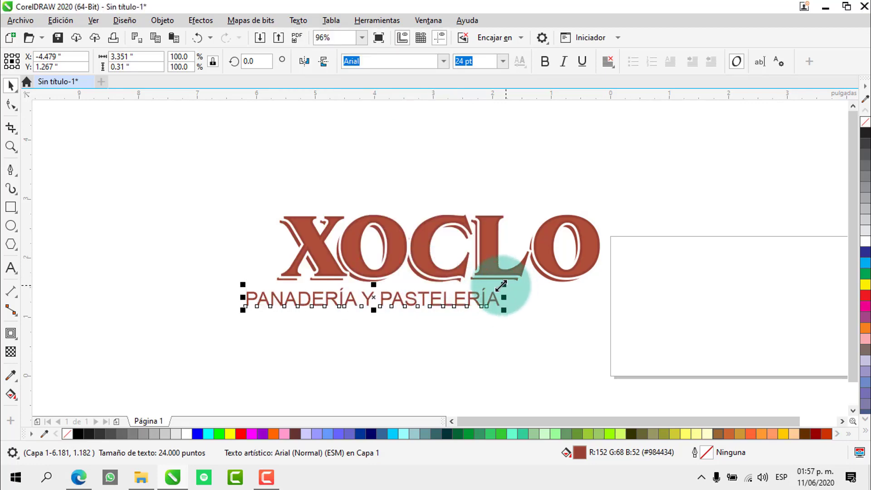
# Scale the PANADERÍA Y PASTELERÍA text down to about 15.43 pt and center it horizontally under XOCLO
pyautogui.moveTo(488, 285)
pyautogui.mouseDown()
pyautogui.moveTo(468, 287)
pyautogui.moveTo(481, 288)
pyautogui.mouseUp()
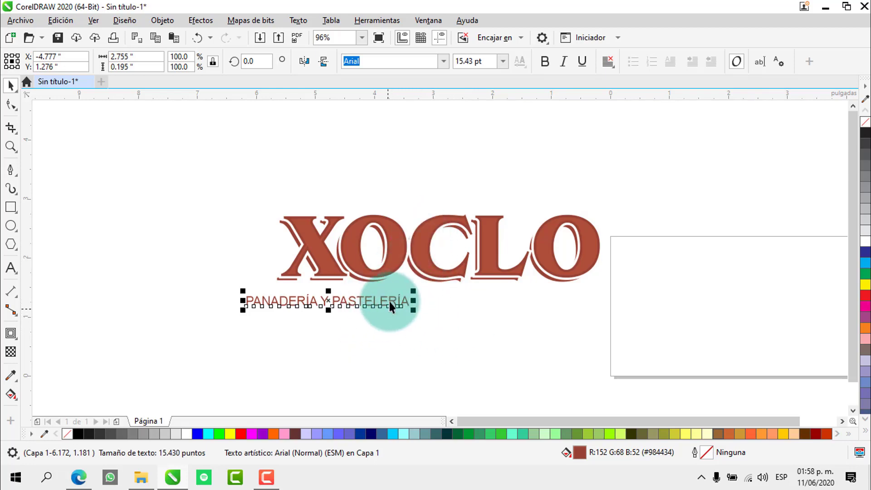
pyautogui.keyDown('shift'); pyautogui.click(423, 247); pyautogui.keyUp('shift')
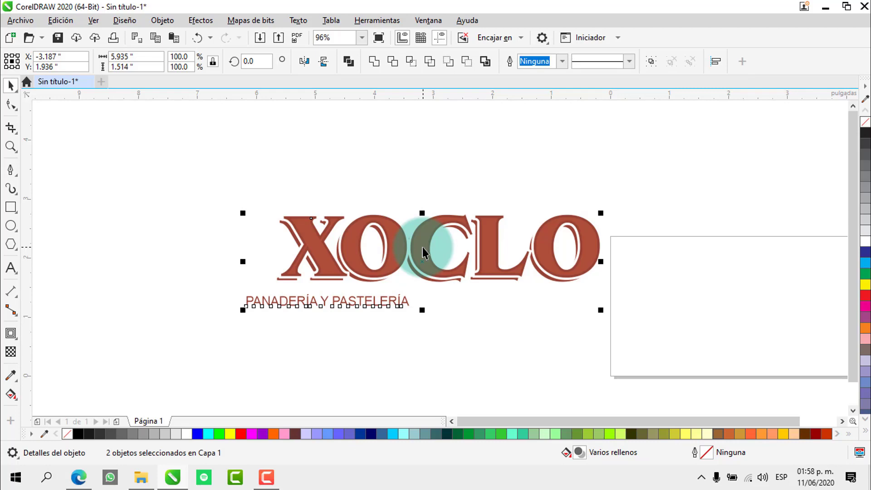
pyautogui.press('c')
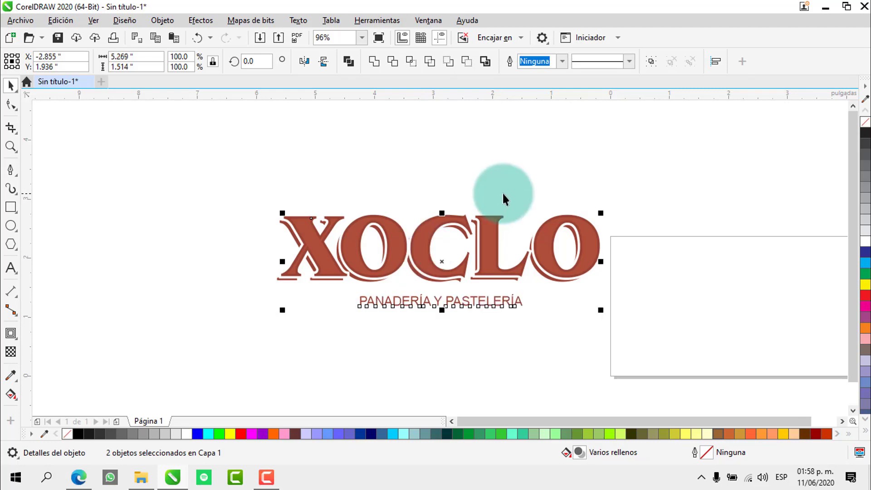
# Set the text alignment of the PANADERÍA Y PASTELERÍA line to Centro
pyautogui.click(493, 301)
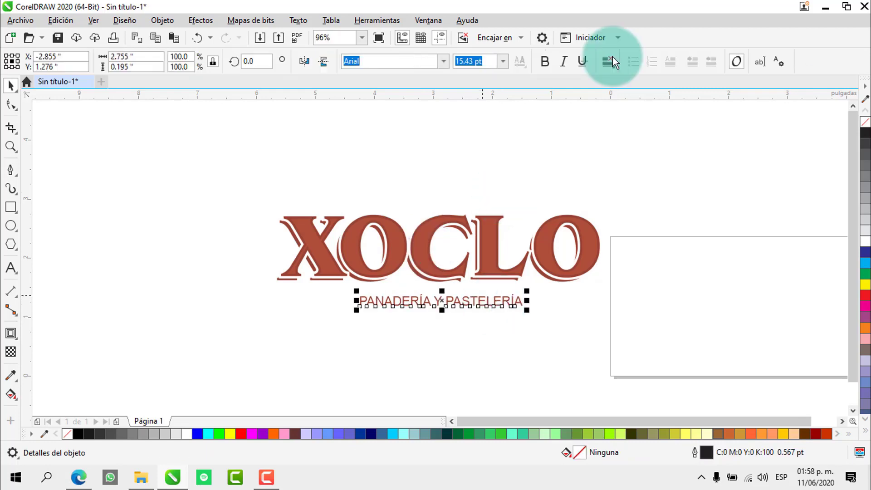
pyautogui.click(609, 58)
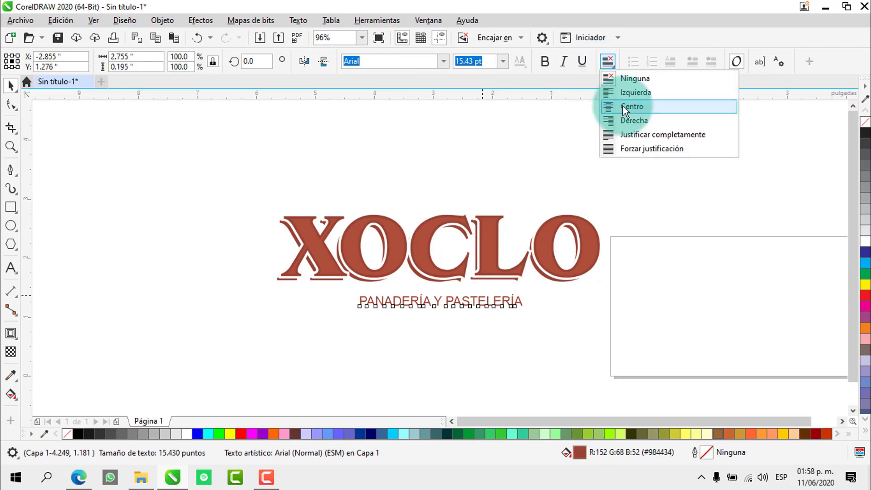
pyautogui.click(624, 107)
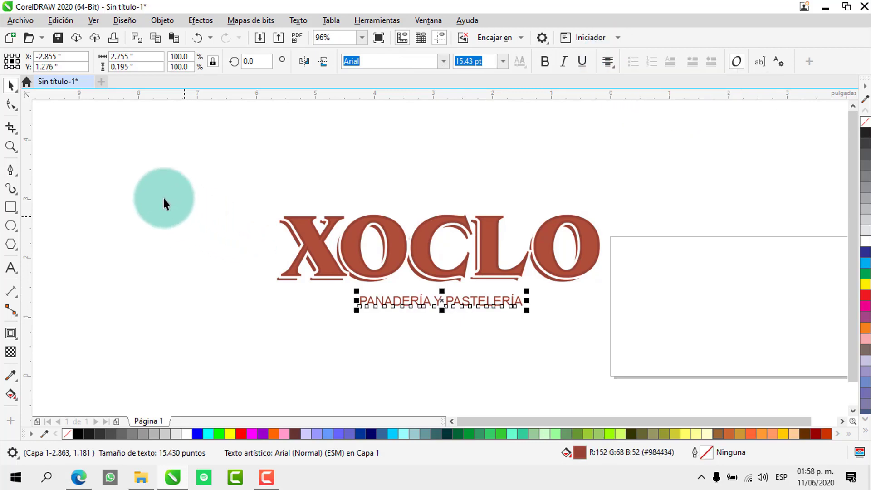
# Widen the letter spacing of PANADERÍA Y PASTELERÍA with the Shape tool so it spans from beneath the X to beneath the last O
pyautogui.click(10, 105)
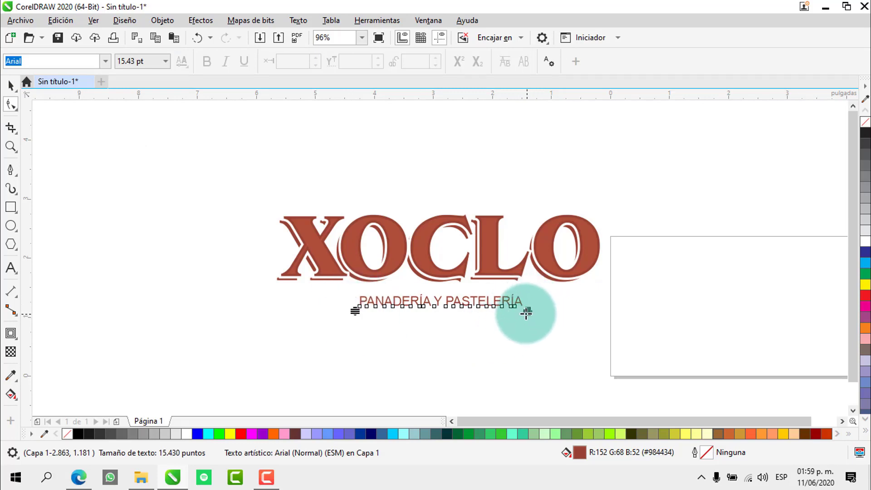
pyautogui.moveTo(528, 312); pyautogui.dragTo(592, 315)
pyautogui.press('space')
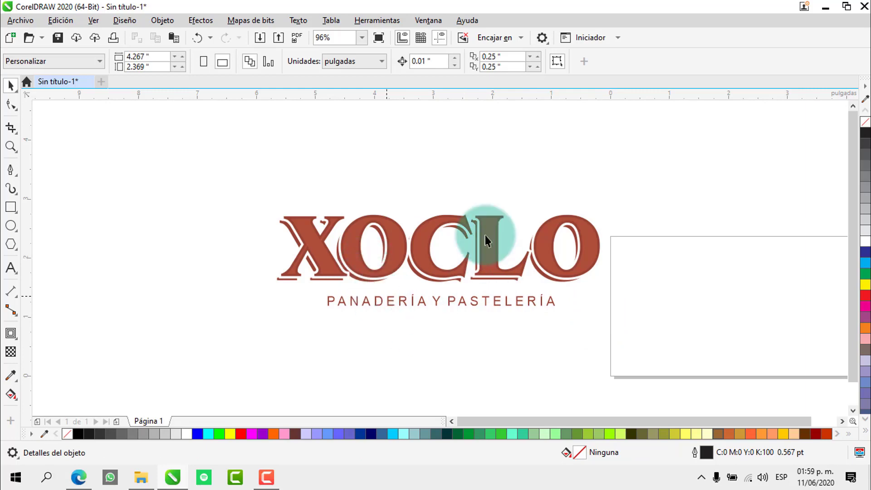